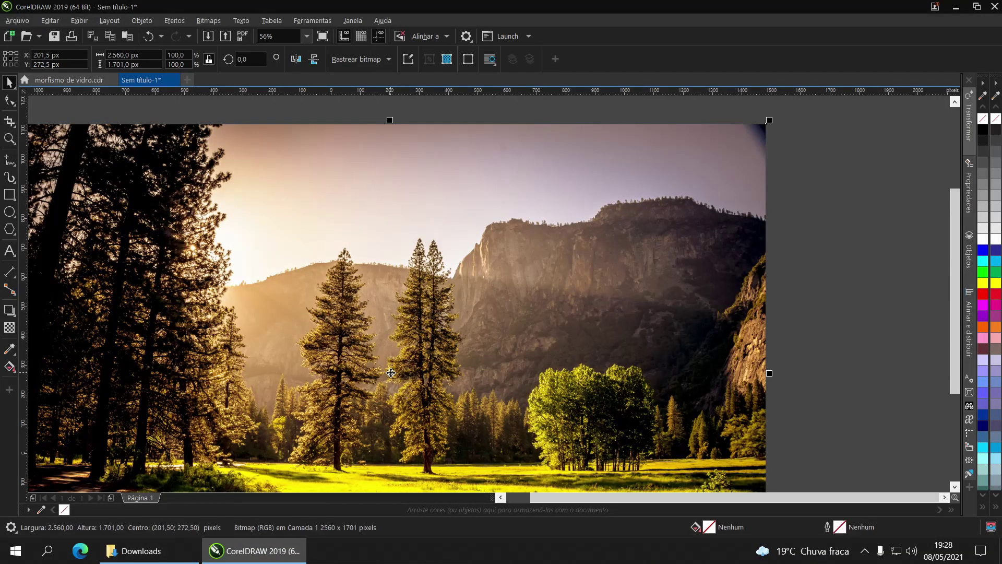
key(p)
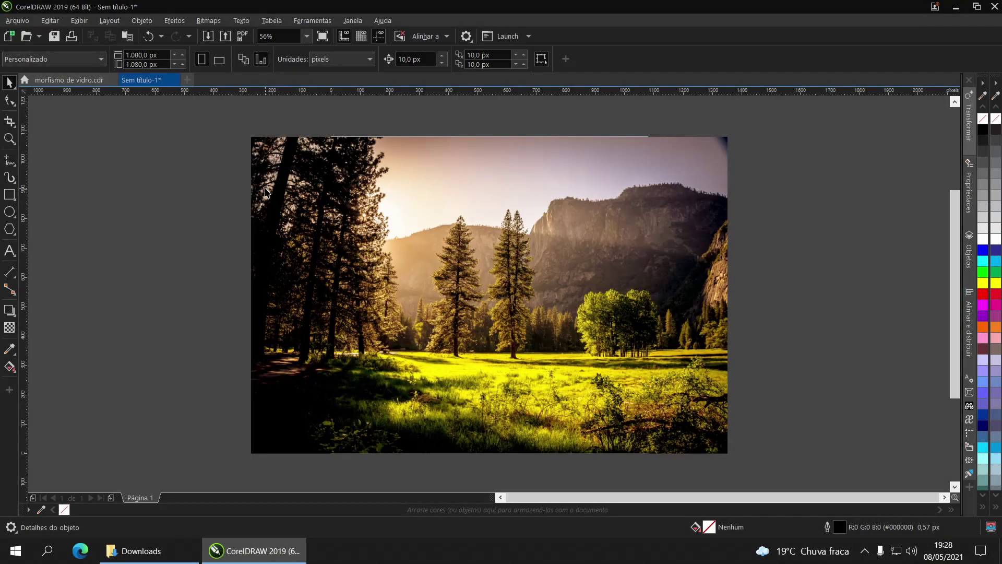
drag(265, 194, 759, 196)
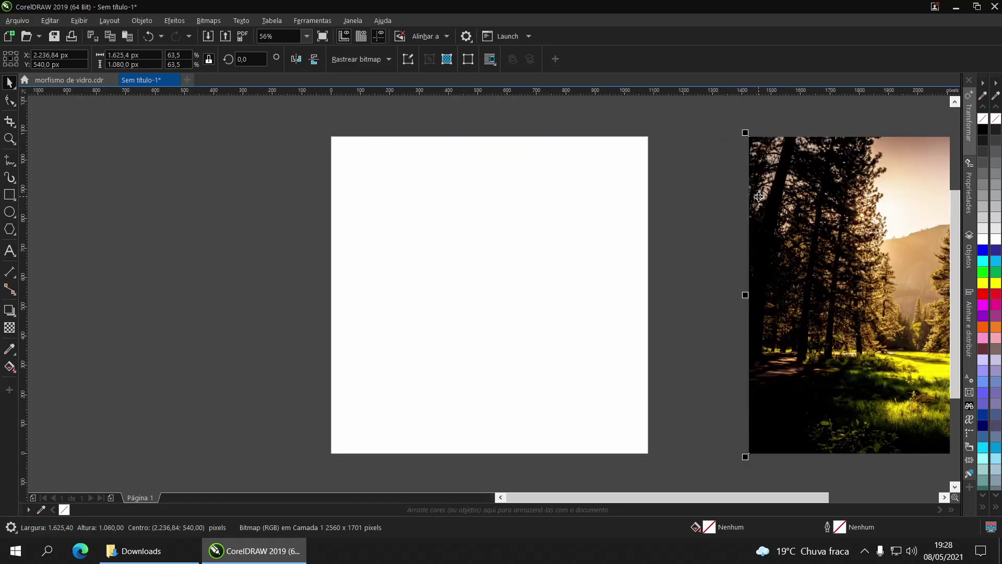
key(ctrl+z)
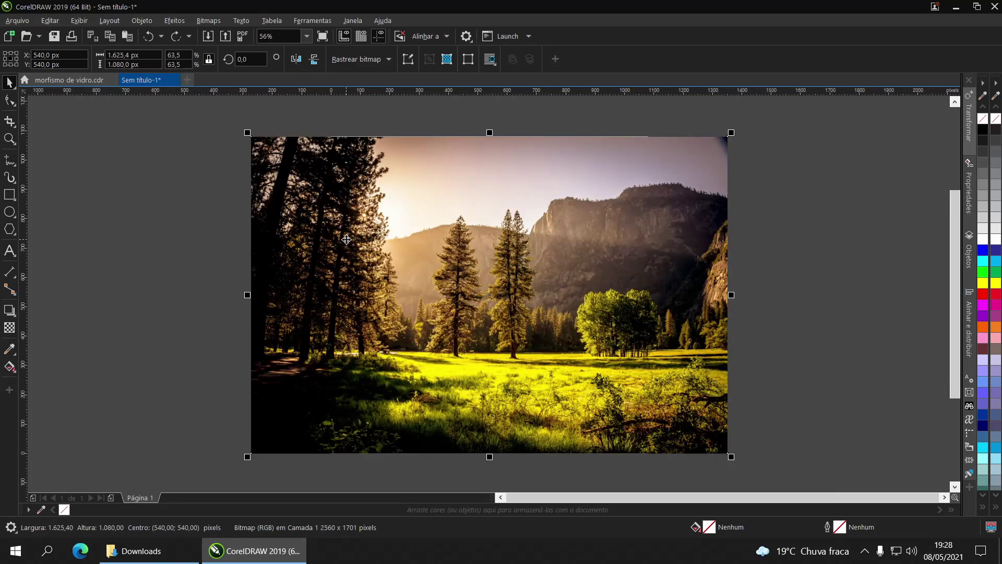
drag(282, 249, 755, 250)
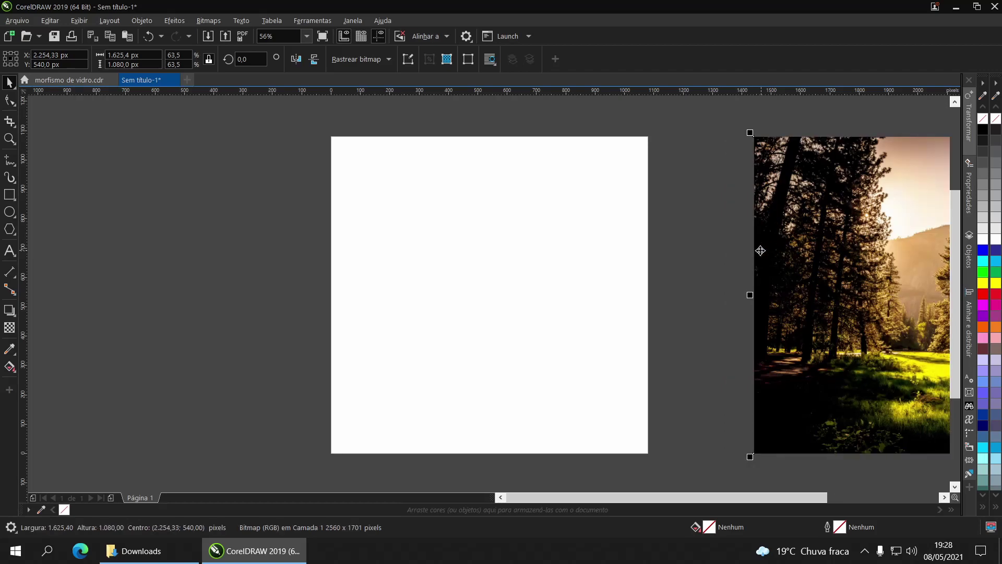
key(ctrl+v)
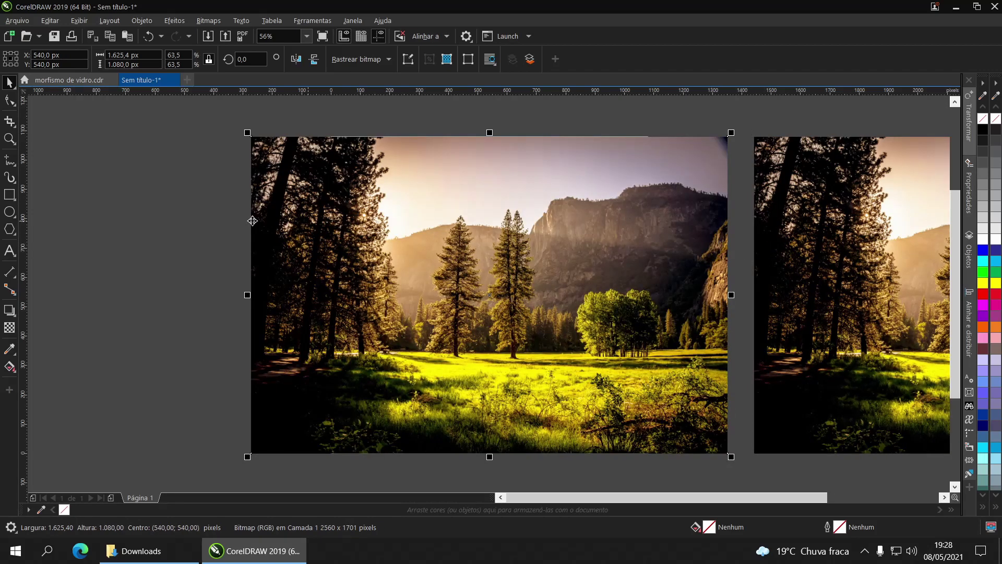
click(168, 193)
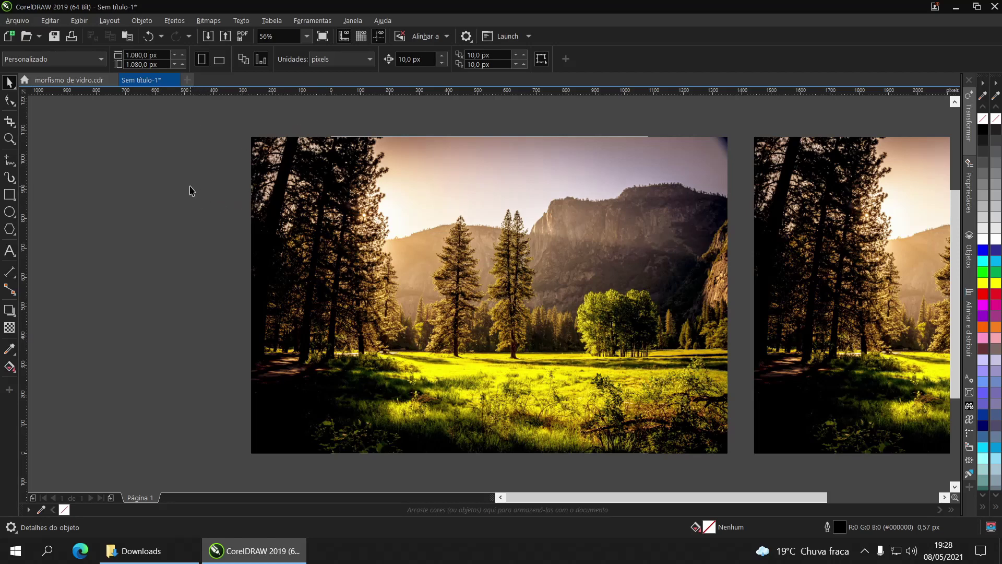
click(10, 197)
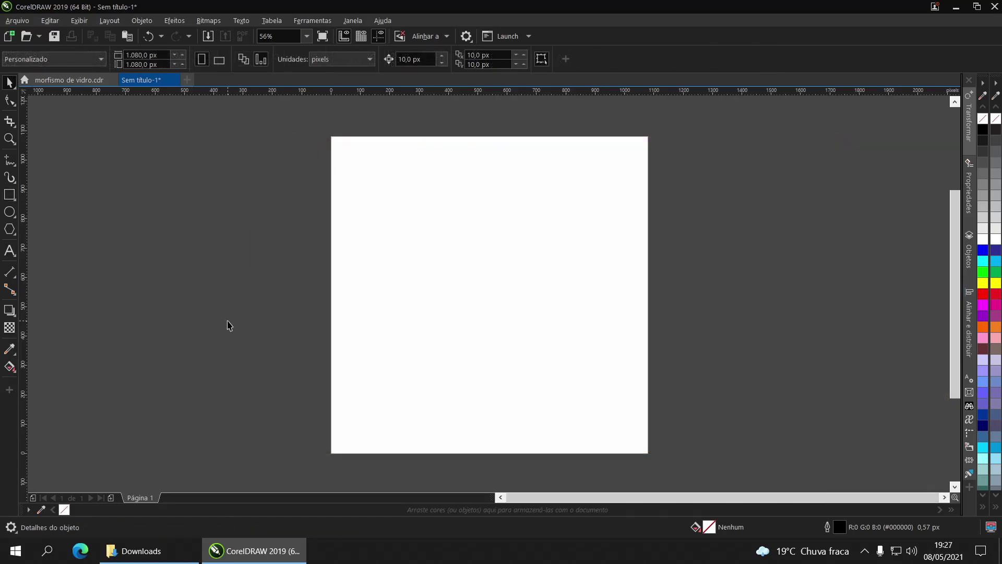
Place the Pexels JPG of the sunlit forest meadow from the Downloads folder into the CorelDRAW document and center it on the page
click(157, 551)
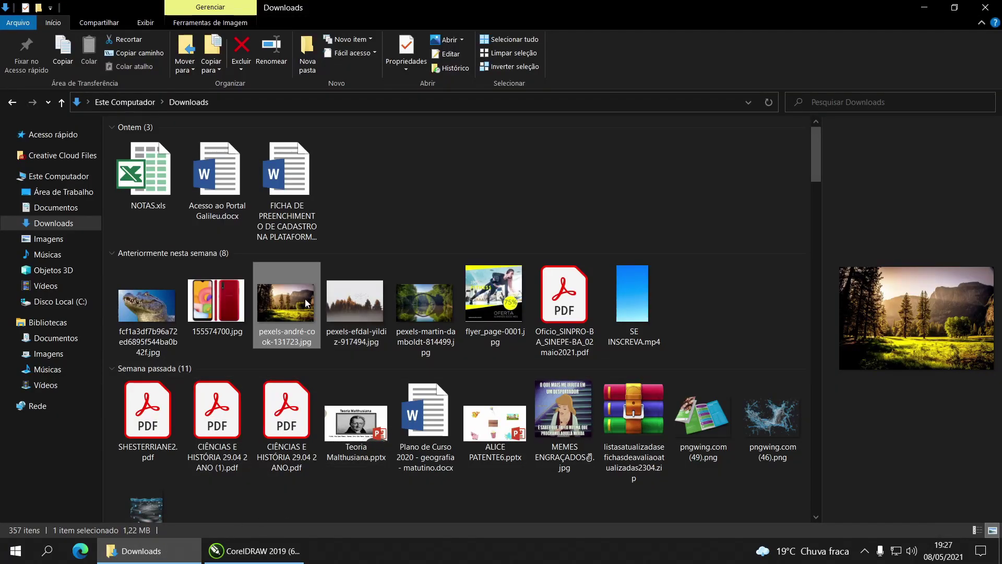
drag(285, 299, 391, 373)
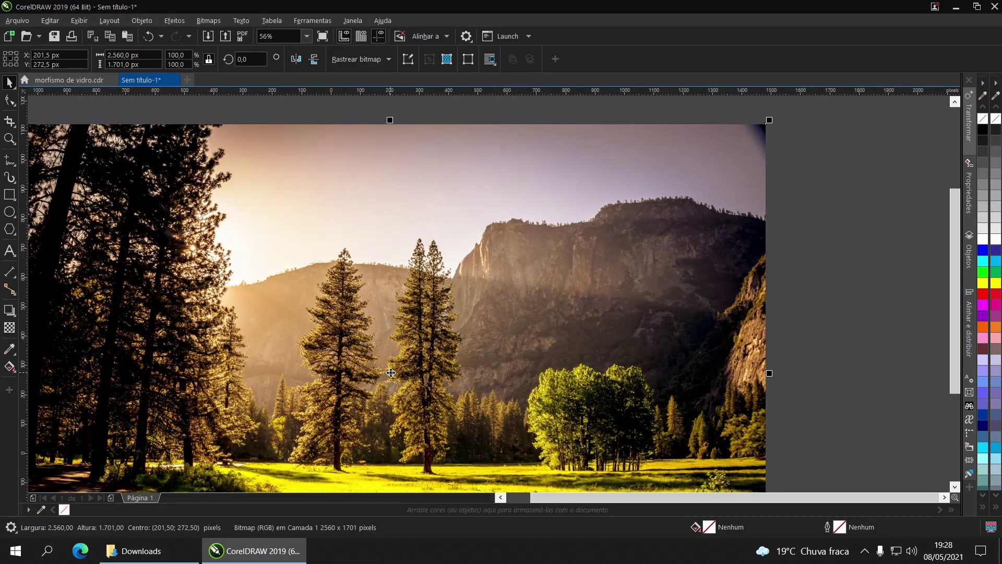
key(p)
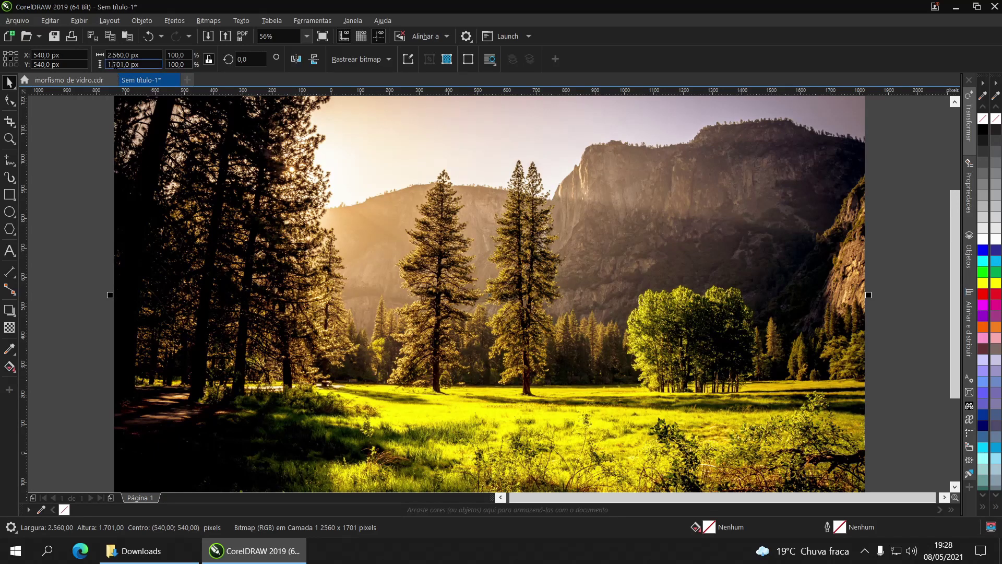
Scale the photo proportionally to a height of 1080 px
click(119, 64)
text(1080)
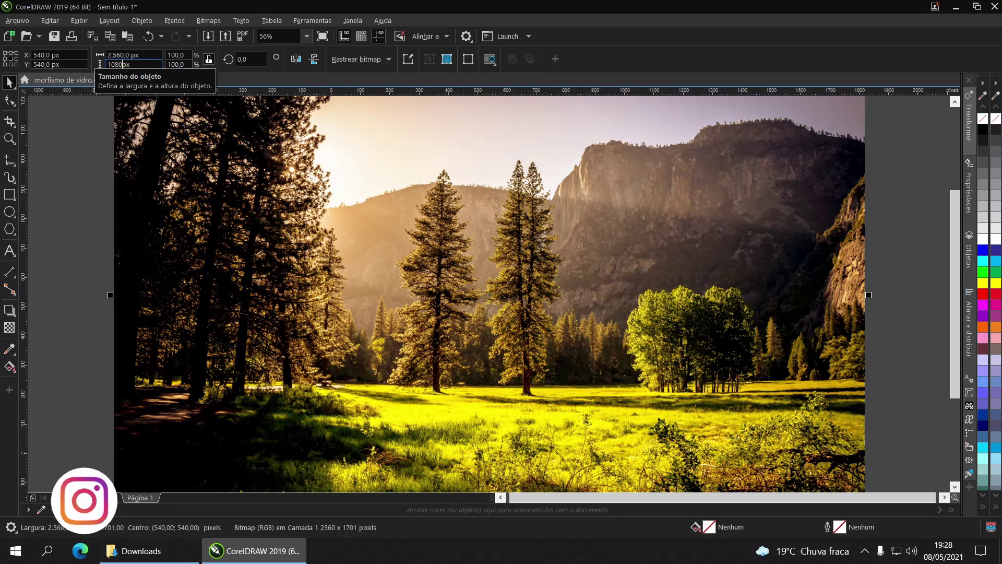
key(Return)
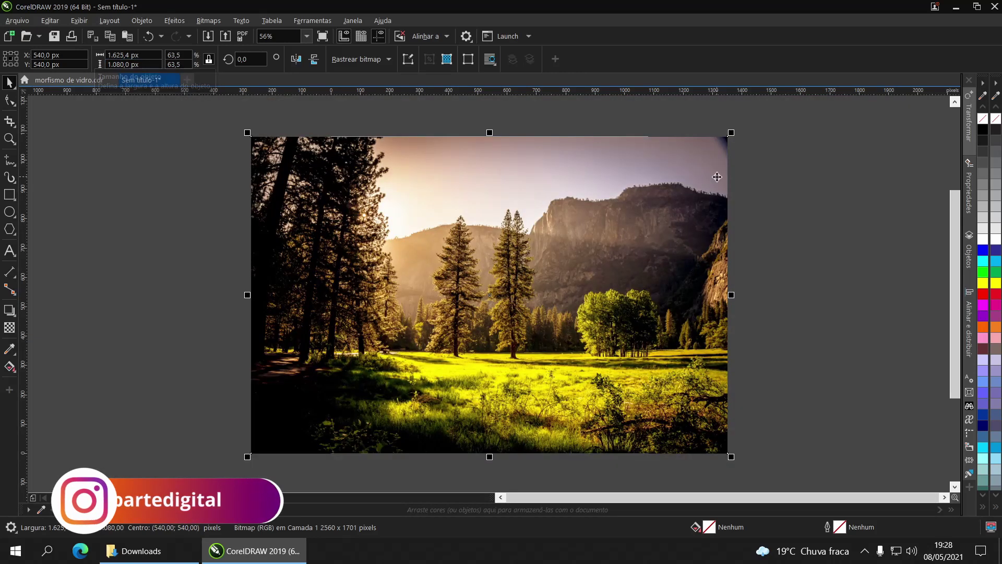
click(770, 191)
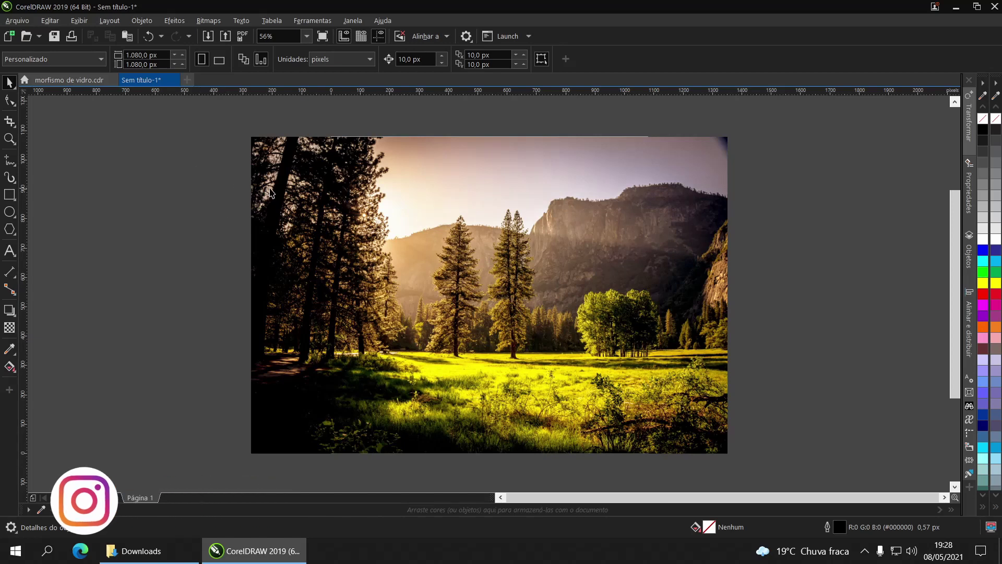
Move the photo off the page to the right and paste a copy of it centered on the page
drag(269, 193, 763, 193)
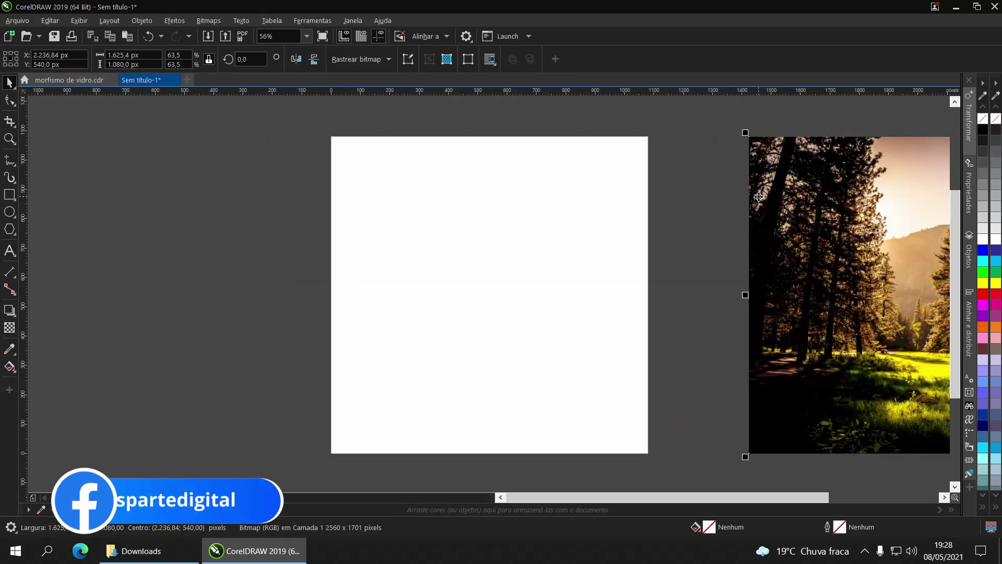
key(ctrl+z)
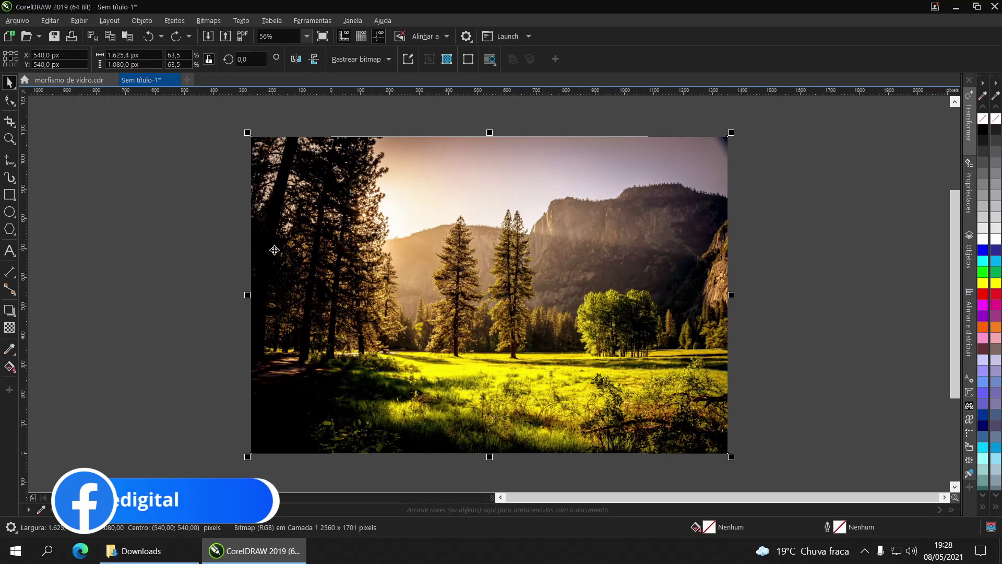
drag(300, 253, 766, 251)
key(ctrl+v)
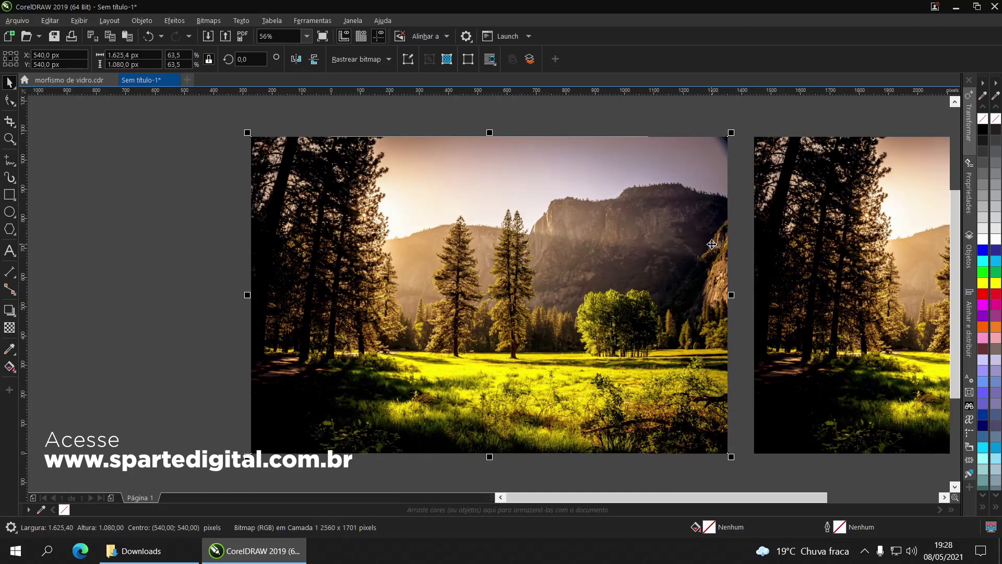
click(167, 194)
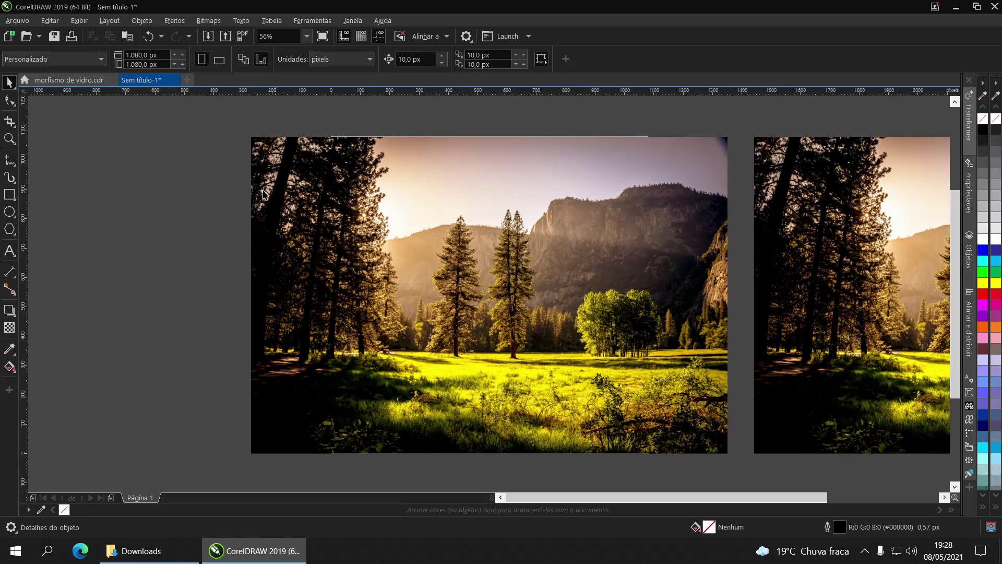
Draw a rectangle about 480 × 753 px over the right part of the page photo and widen it to about 530 px
click(9, 196)
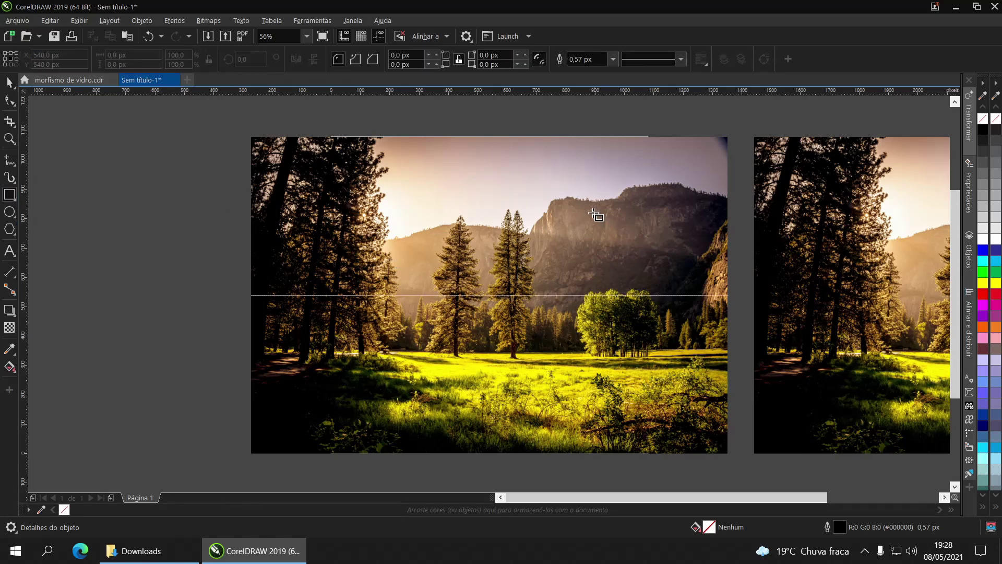
drag(569, 205, 709, 426)
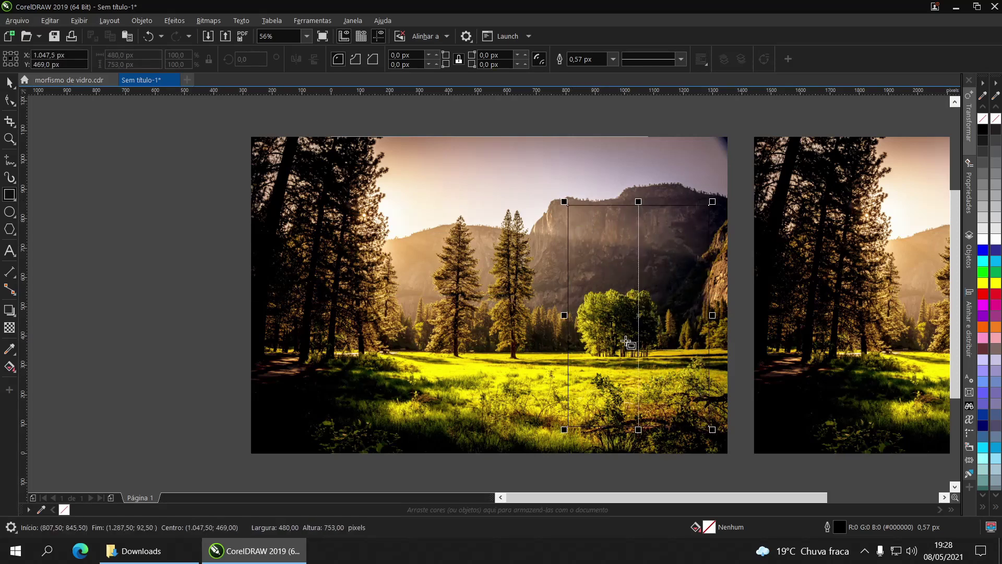
click(10, 82)
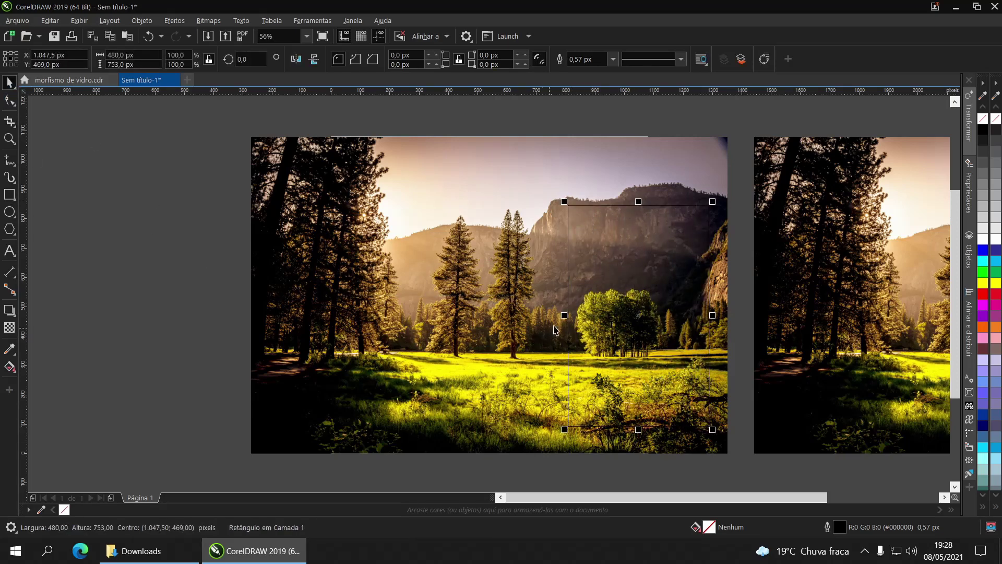
drag(563, 316, 548, 316)
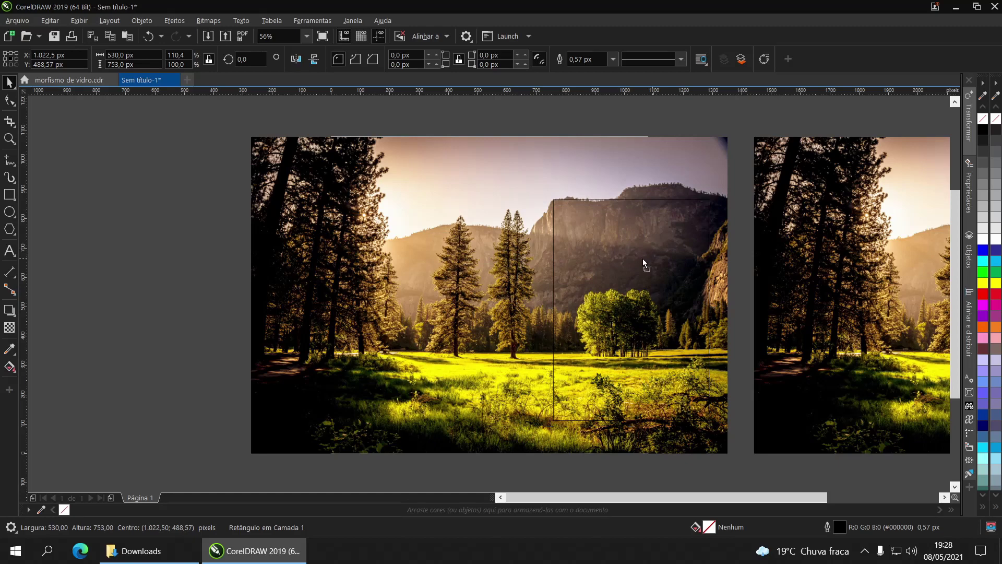
Shift the rectangle left to about X 939 px and center it vertically on the photo
drag(644, 261, 629, 257)
shift+click(622, 180)
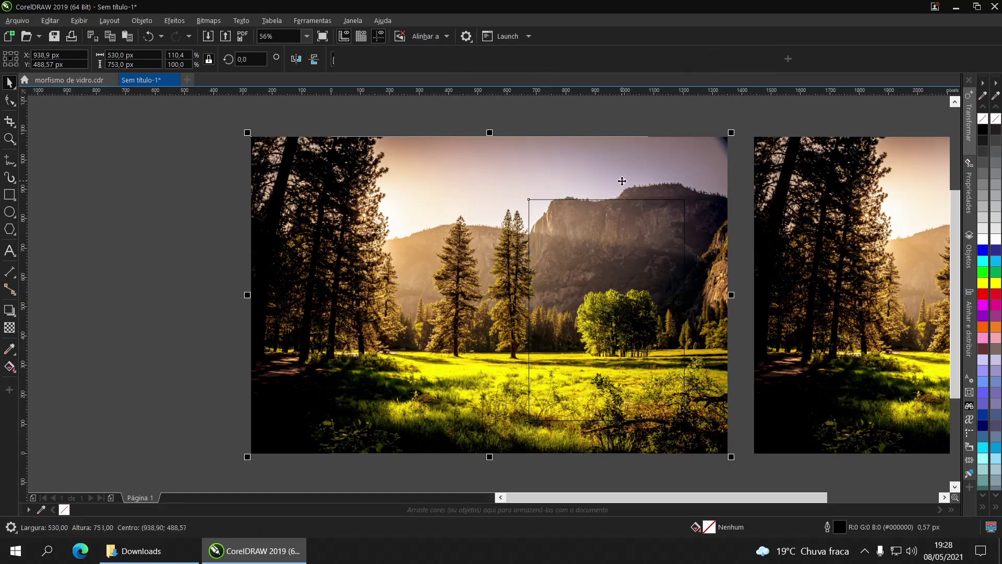
key(c)
key(Escape)
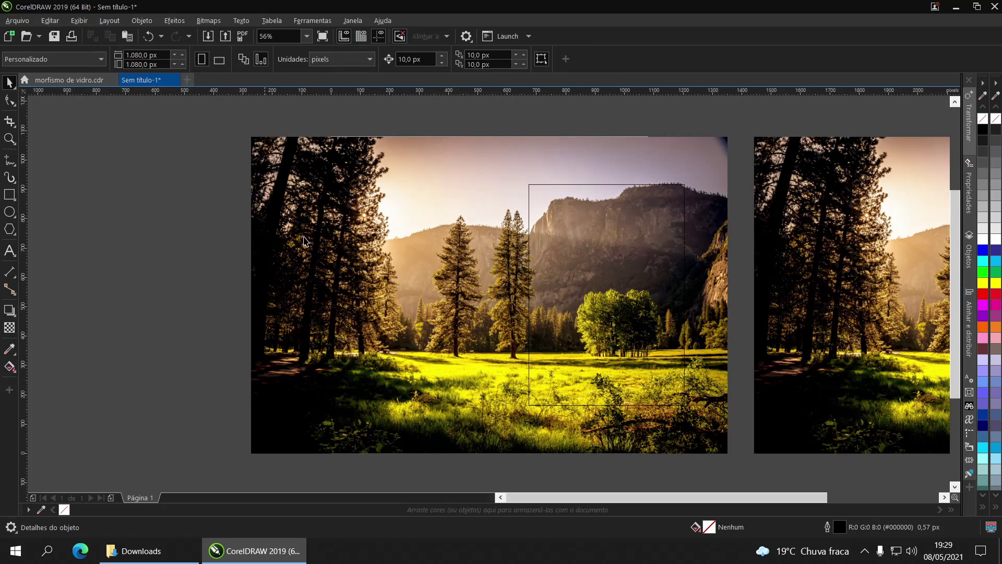
Round all four corners of the rectangle to a radius of about 22 px
click(571, 278)
click(8, 101)
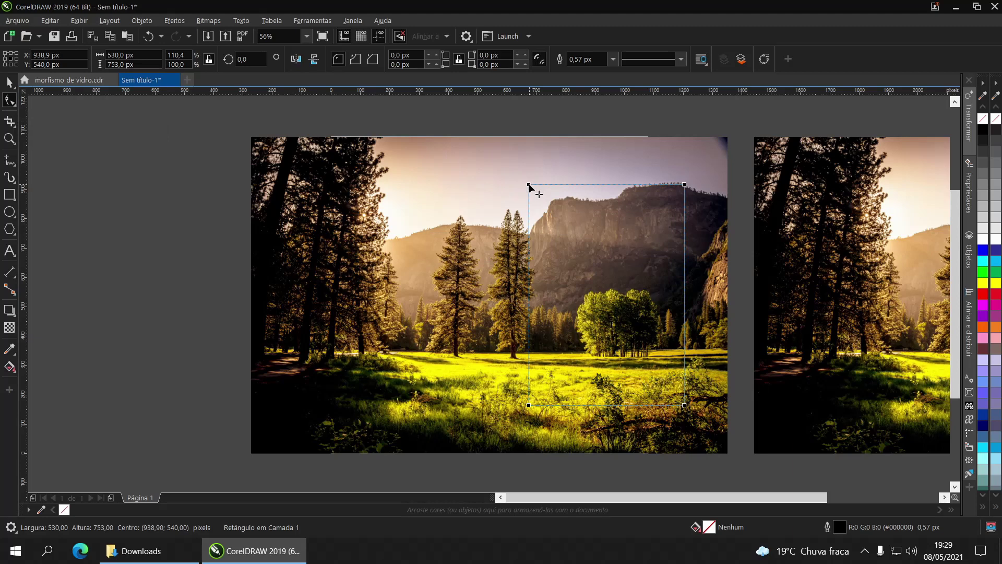
drag(529, 185, 535, 192)
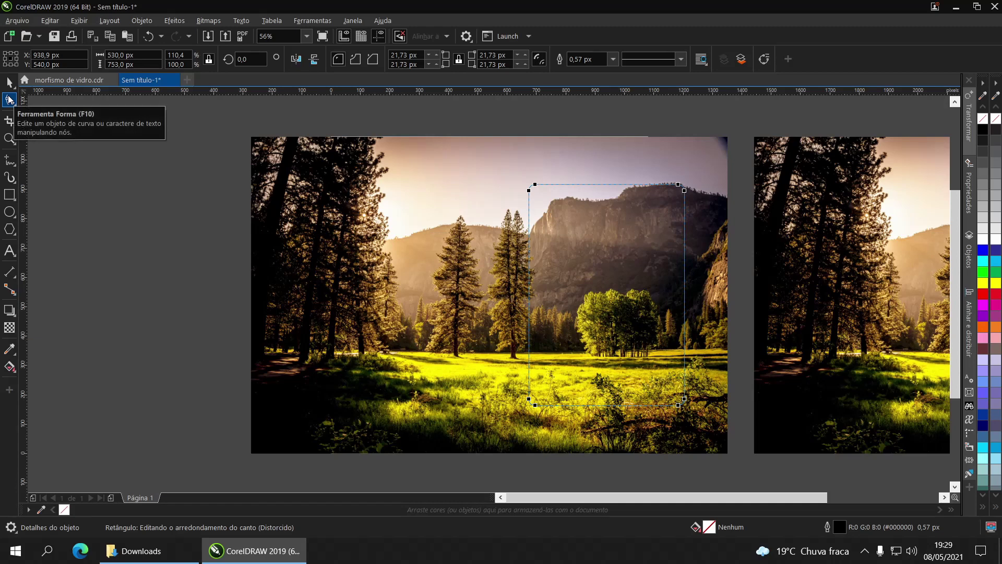
click(10, 83)
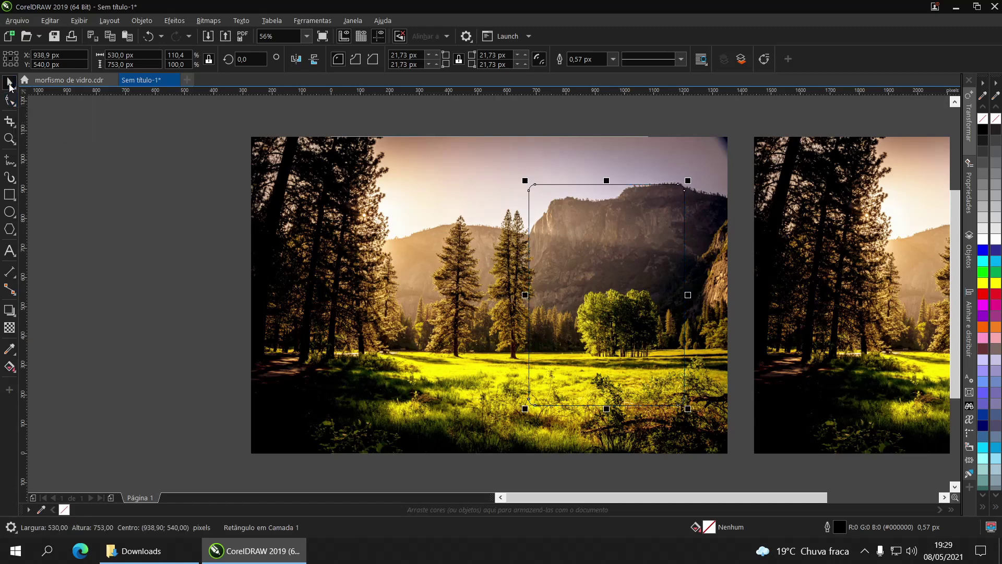
Give the rounded rectangle a light gray (#CCCCCC) outline 3 px wide
right_click(984, 223)
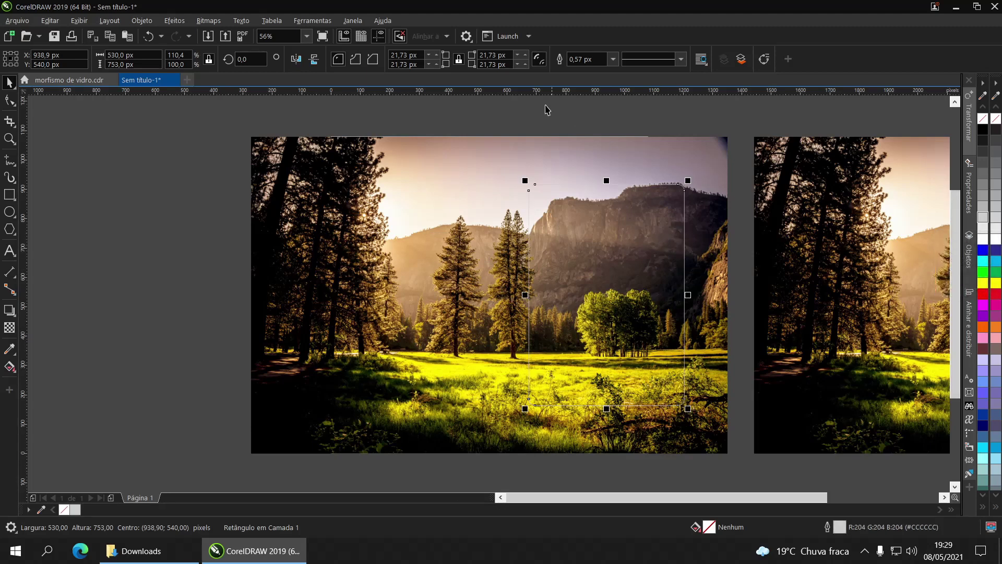
click(614, 59)
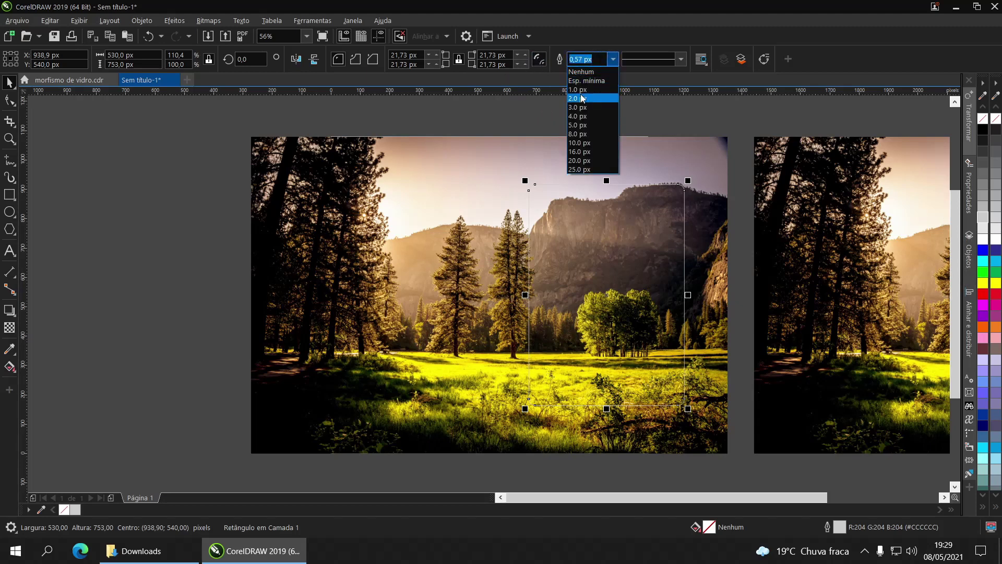
click(578, 108)
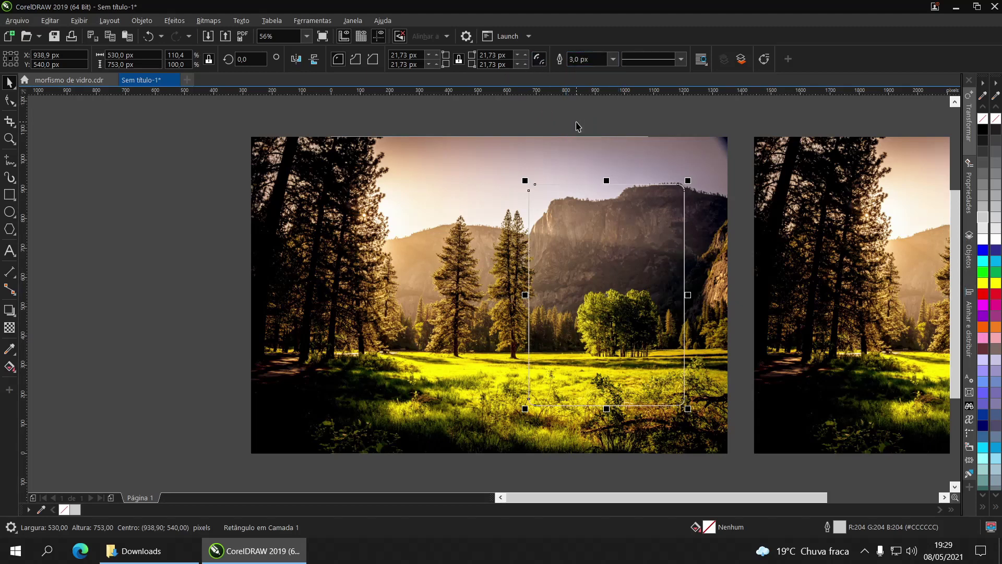
click(215, 263)
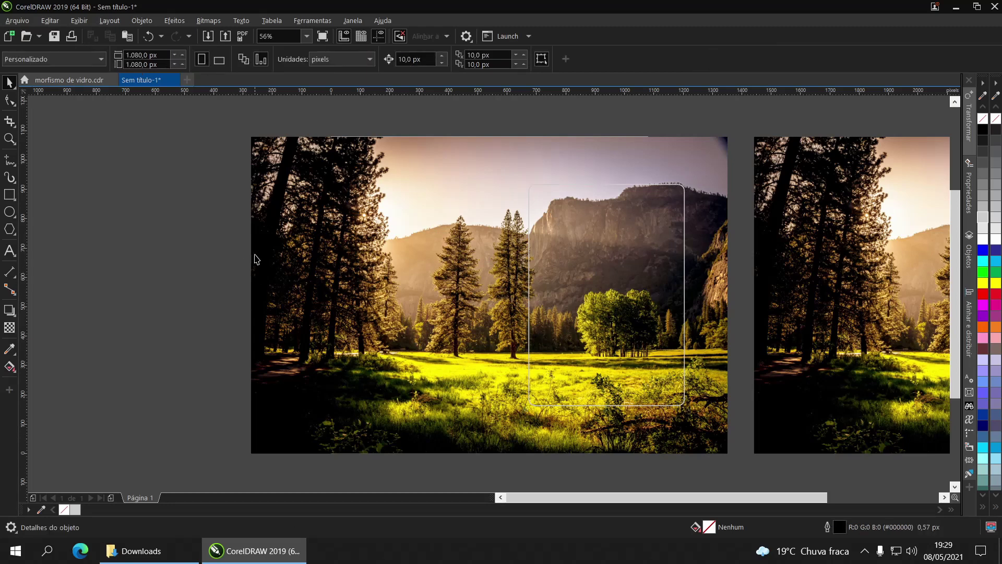
Convert the photo behind the rectangle to a bitmap at 72 dpi in 24-bit RGB with anti-aliasing and transparent background
click(305, 249)
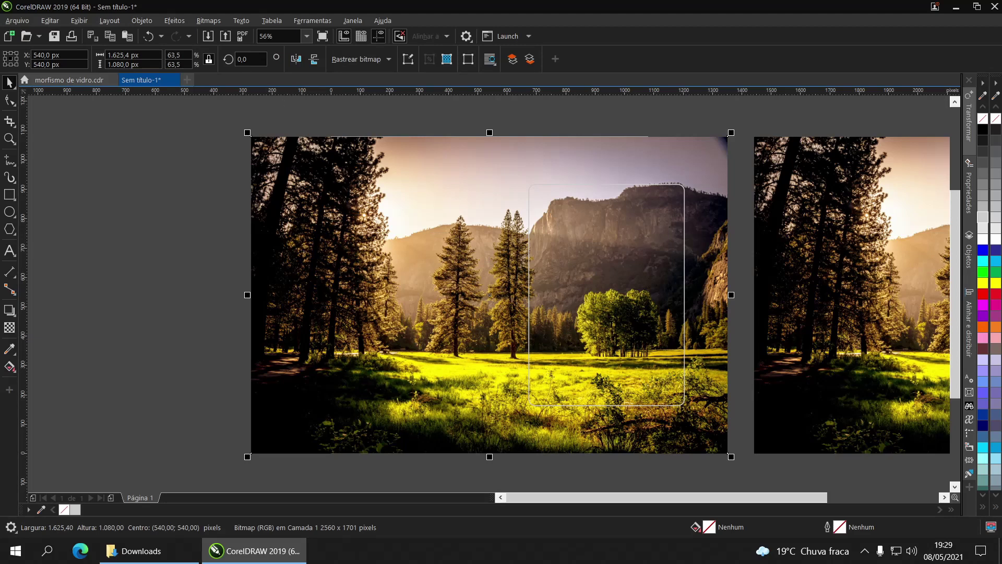
click(210, 21)
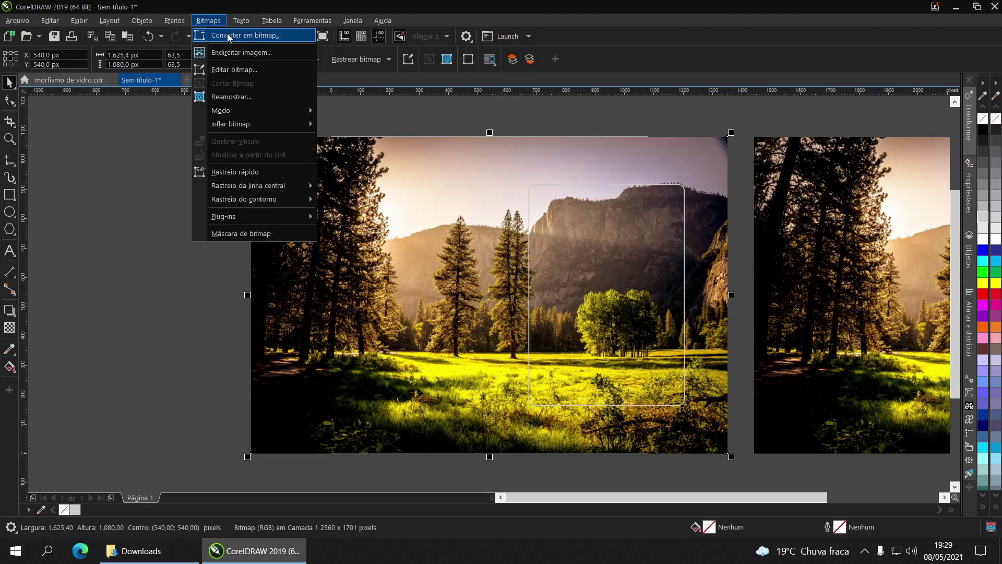
click(257, 35)
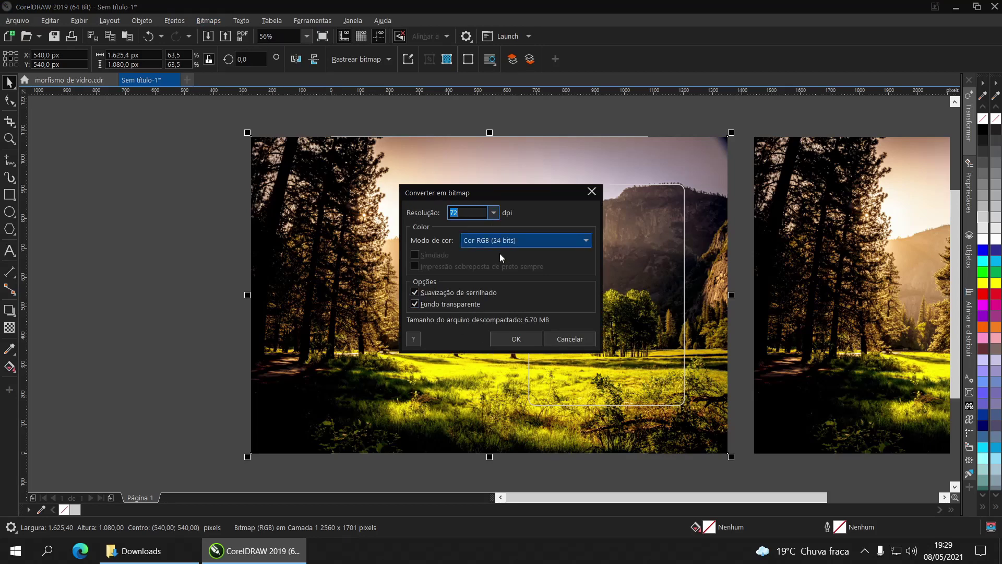
click(501, 339)
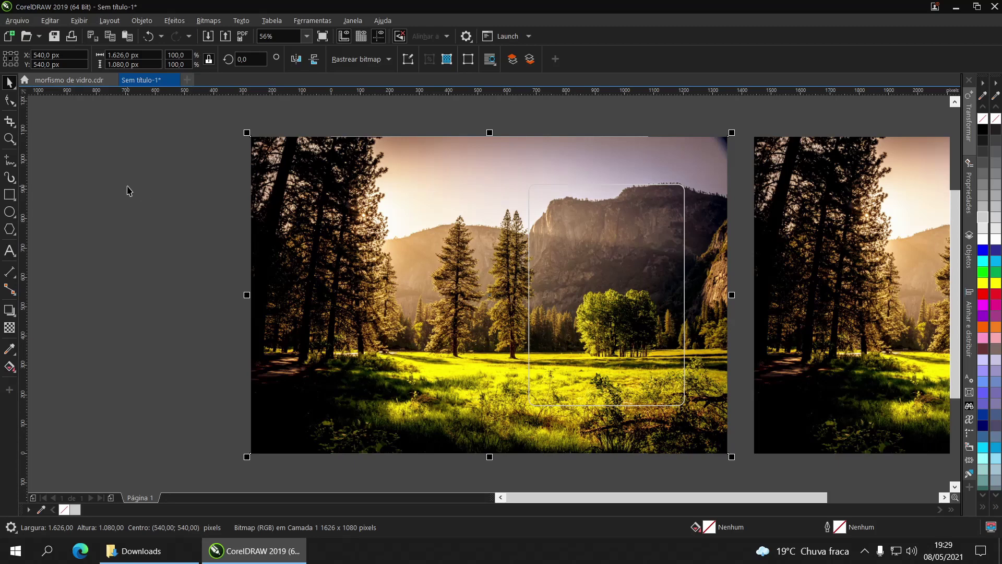
Apply a Gaussian blur with a 10-pixel radius to the bitmap behind the rounded rectangle
click(173, 21)
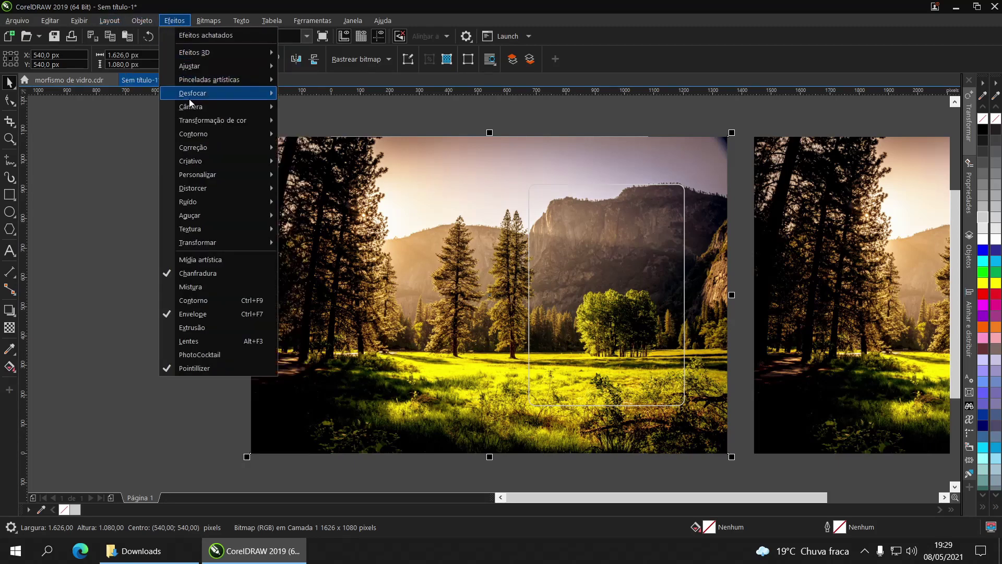
mouse_move(211, 97)
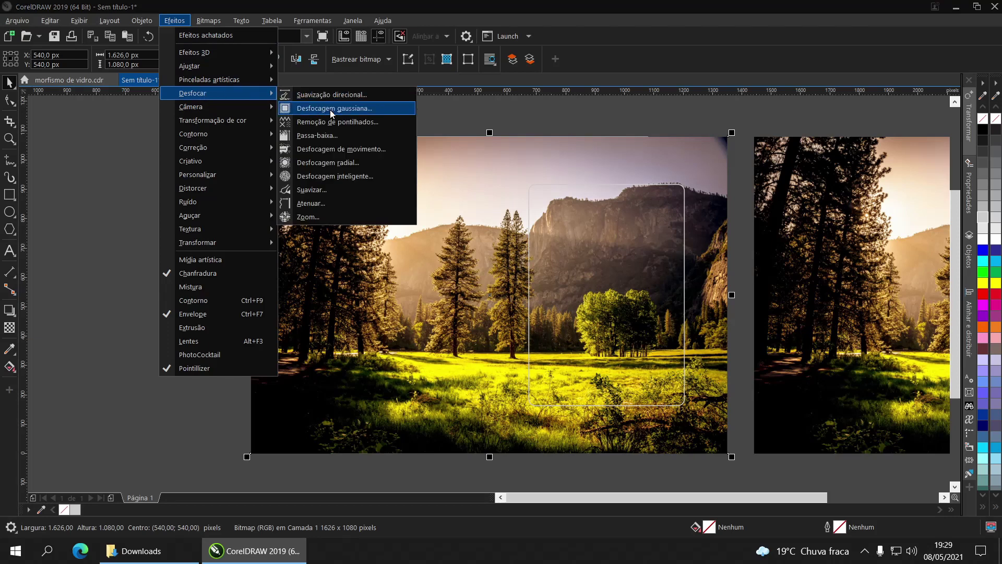
click(324, 111)
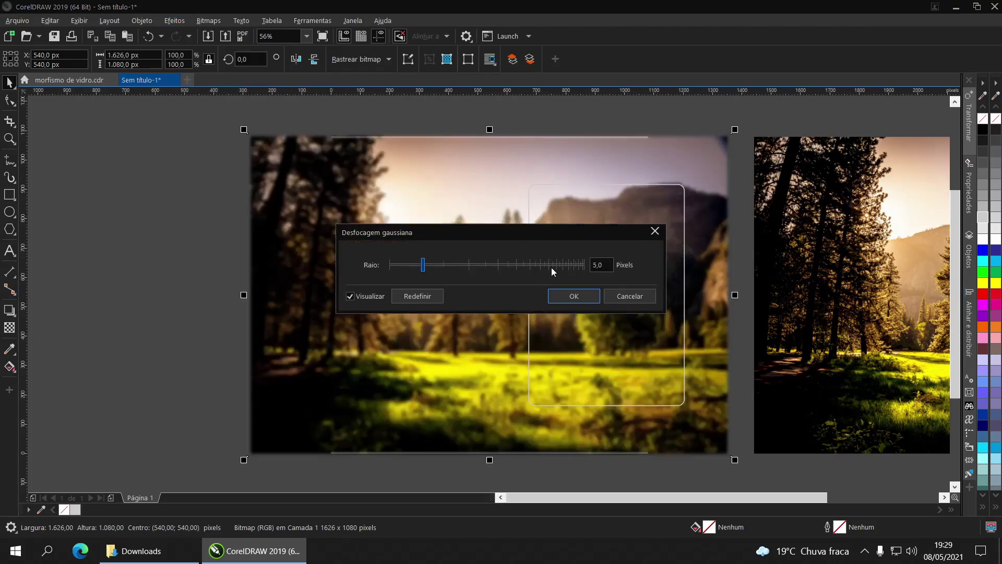
click(443, 265)
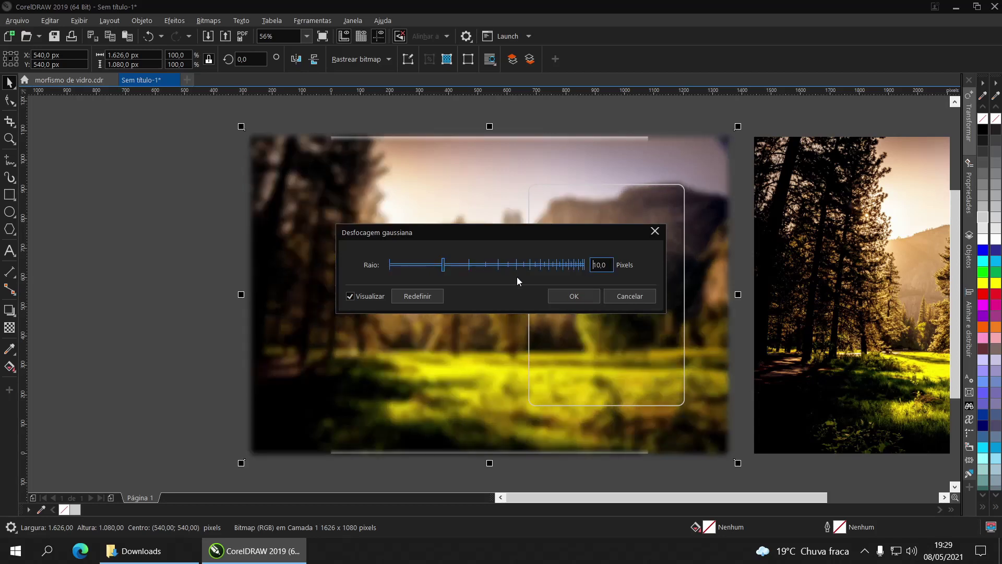
click(568, 295)
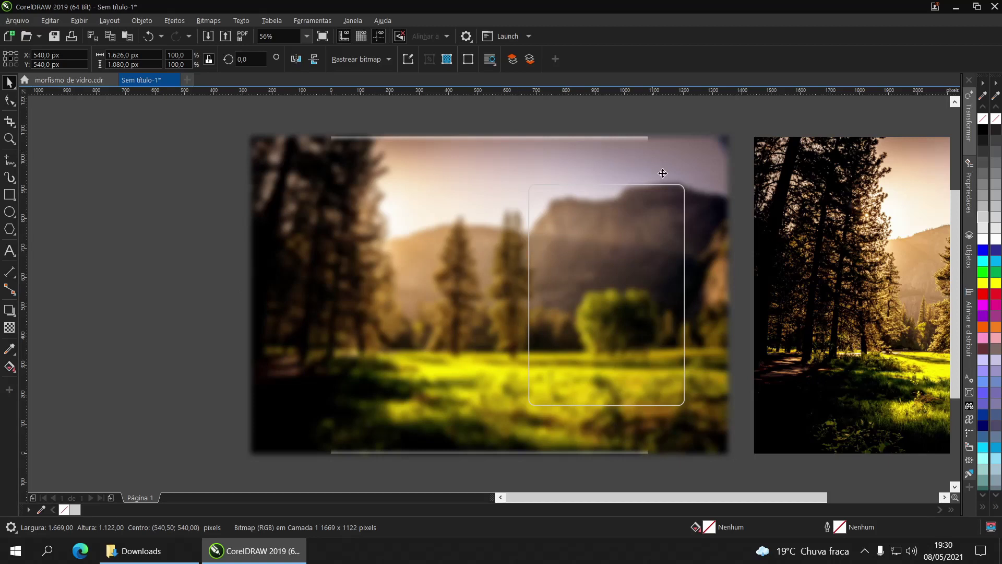
PowerClip the blurred bitmap inside the rounded rectangle
click(347, 190)
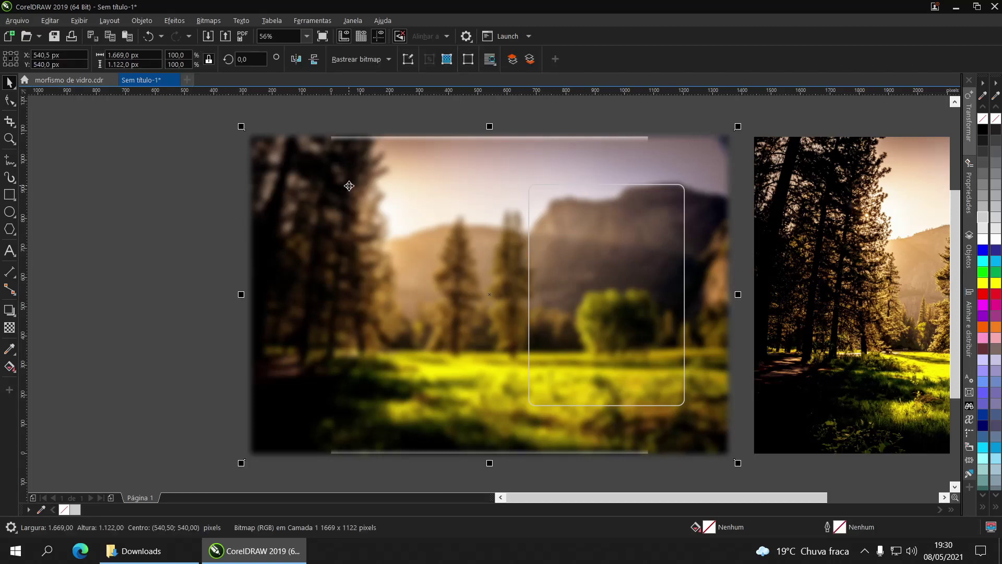
right_click(349, 190)
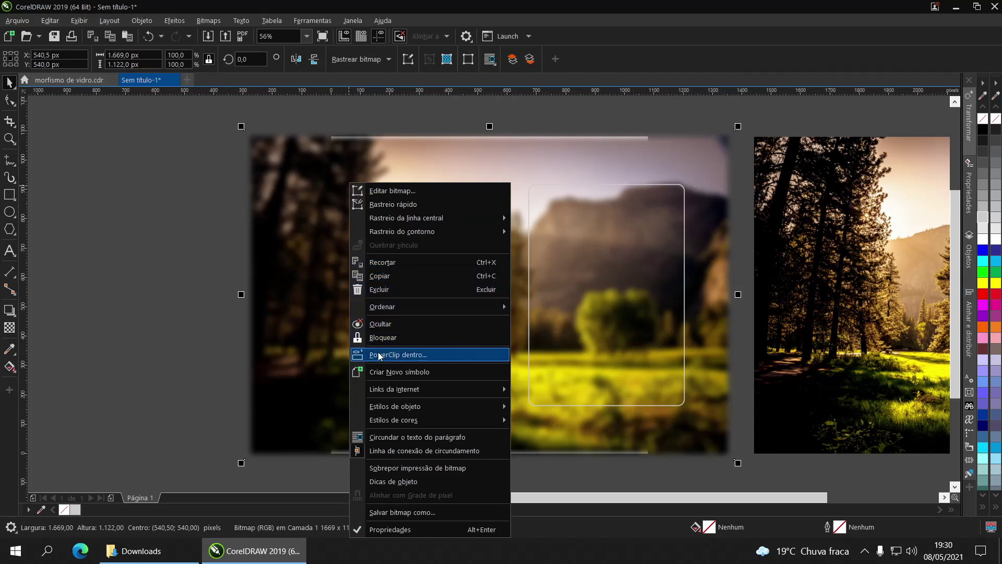
click(416, 358)
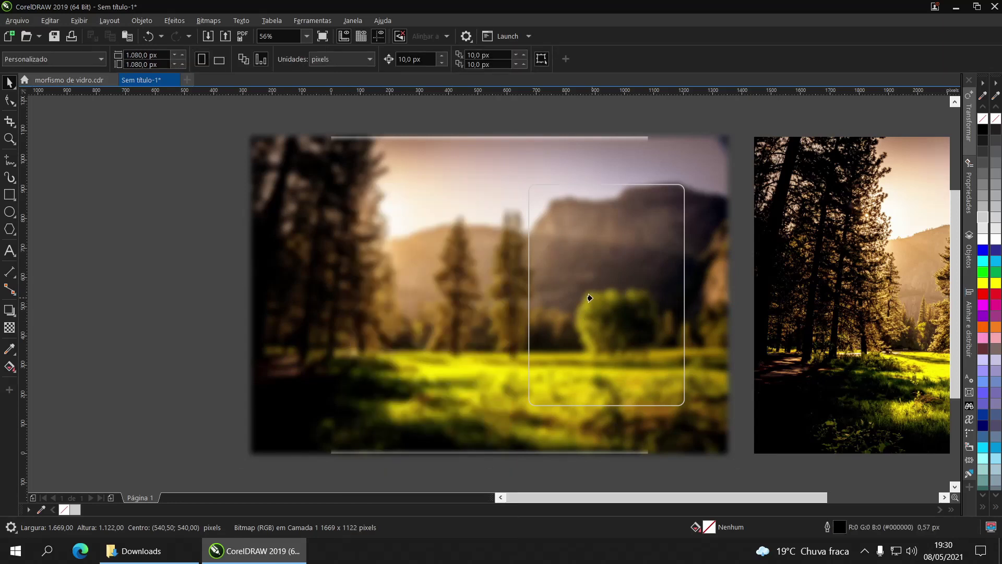
click(590, 298)
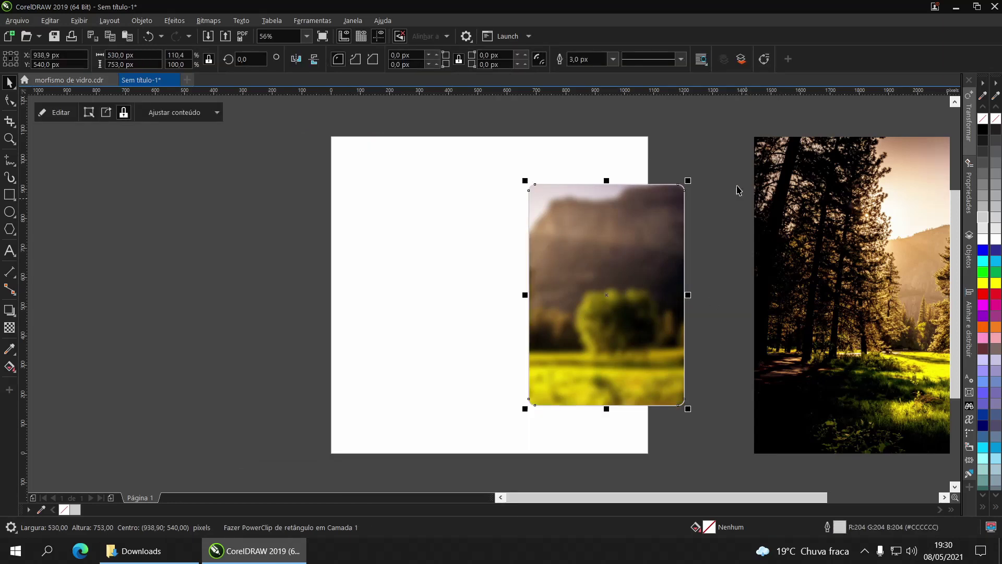
click(716, 140)
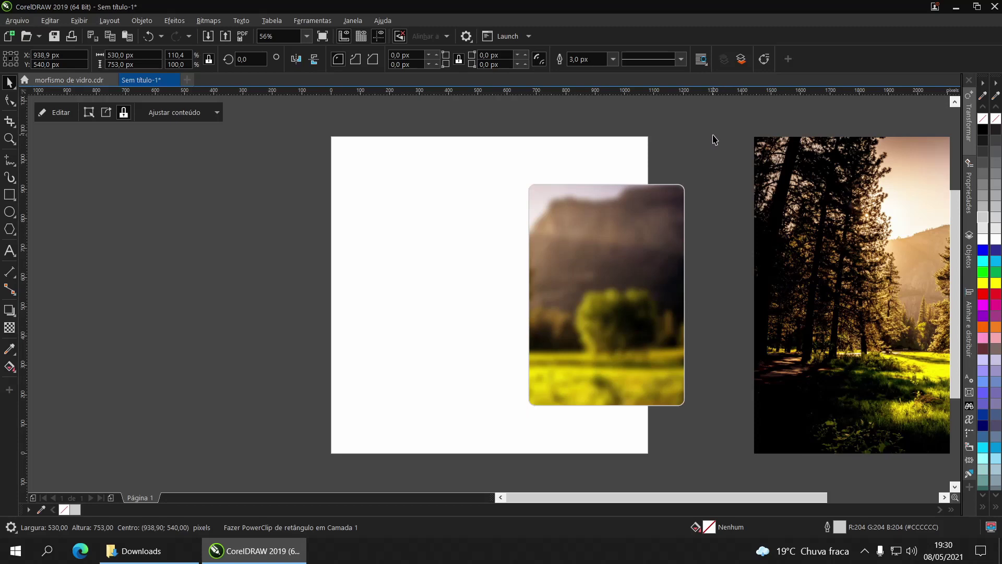
Center the remaining sharp photo on the page, behind the blurred glass panel
click(797, 188)
key(p)
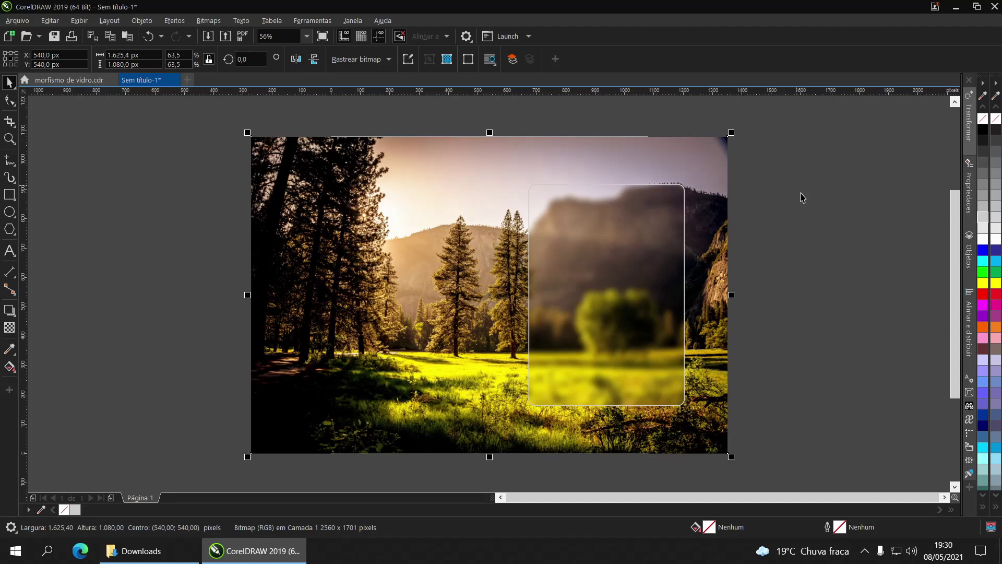
click(817, 264)
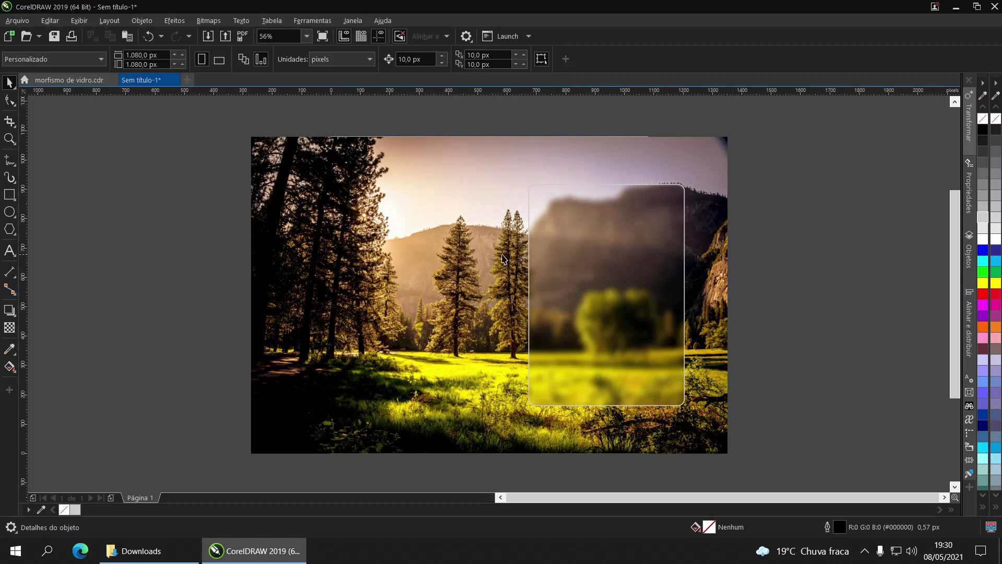
Add the artistic text "LOGIN" in the upper part of the glass panel
click(10, 252)
click(563, 227)
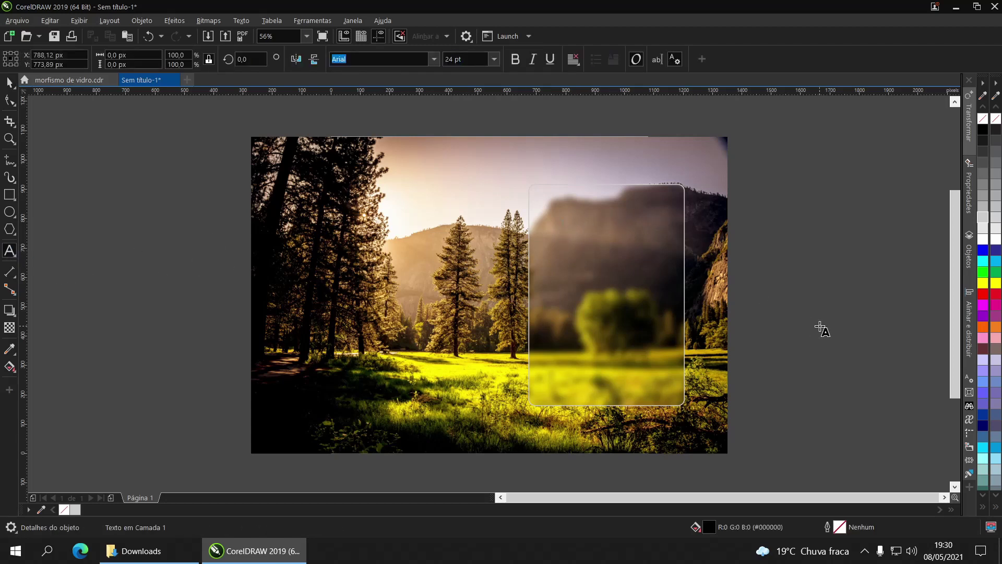
text(LOGIN)
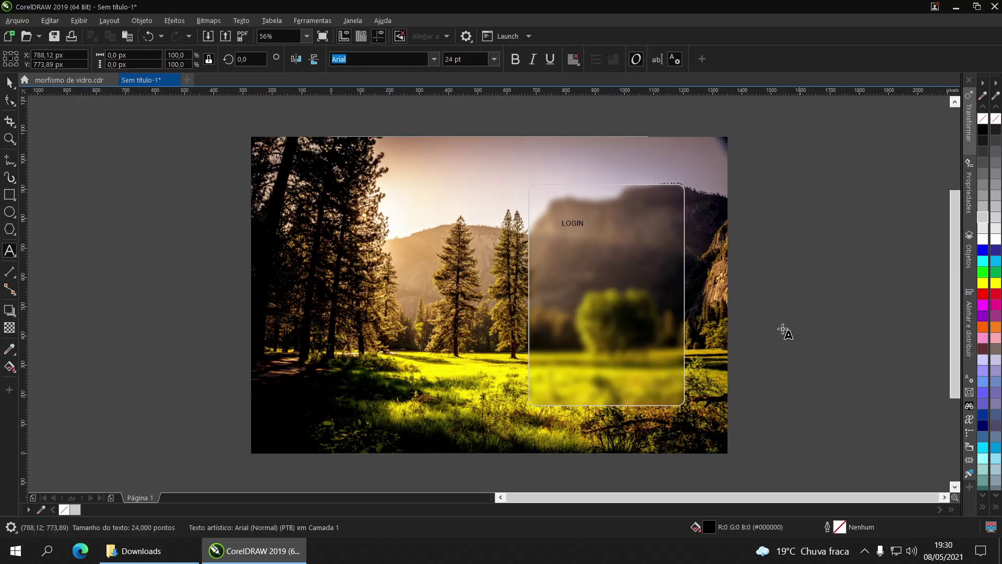
key(Escape)
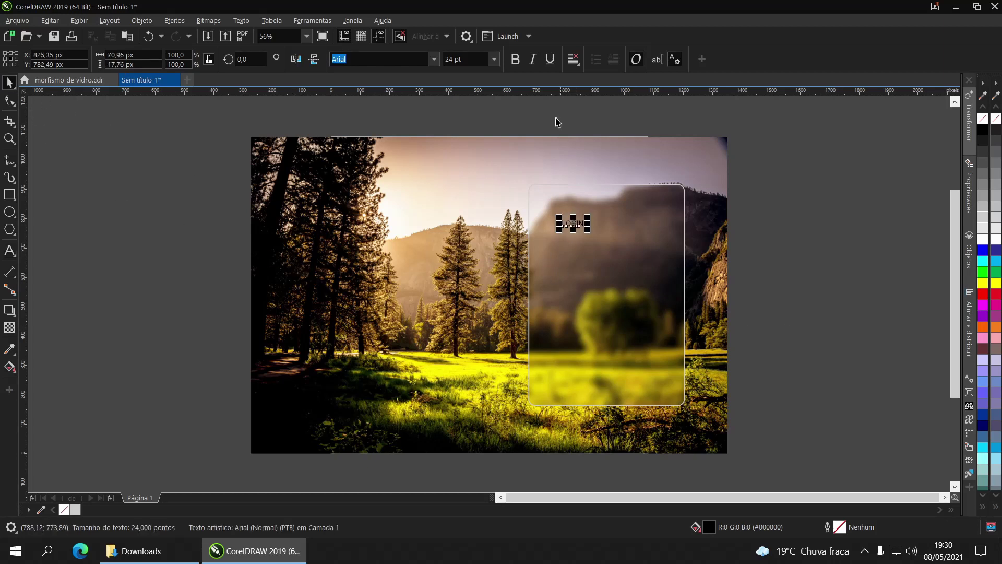
Set the LOGIN text in the Gotham Black font
click(434, 59)
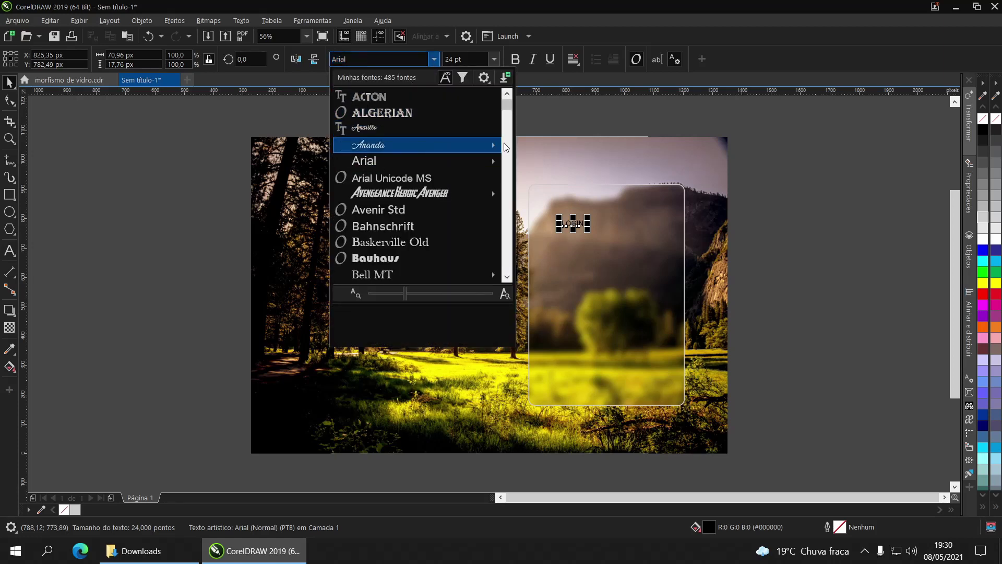
scroll(510, 127, down, 1)
drag(510, 128, 504, 164)
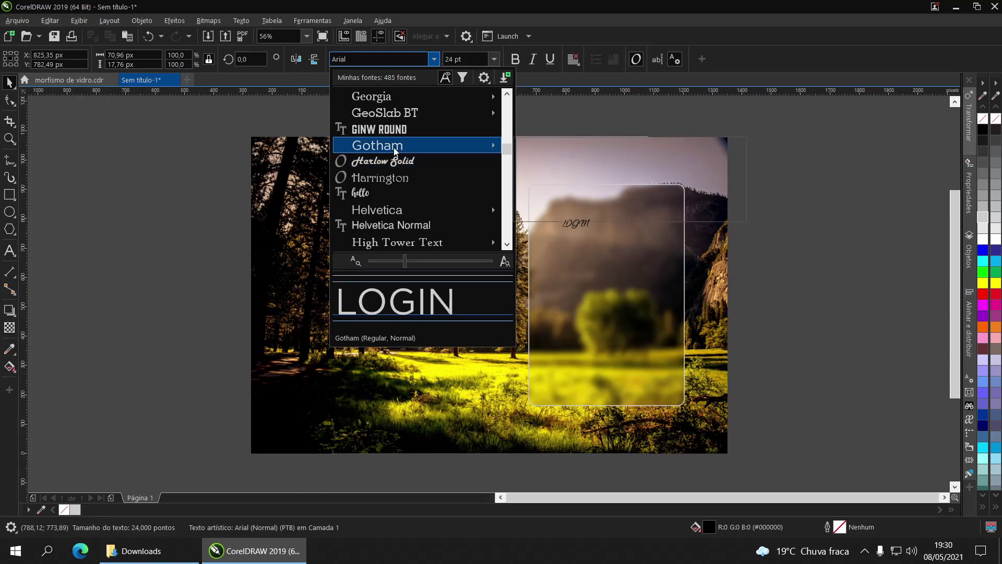
mouse_move(448, 146)
click(562, 197)
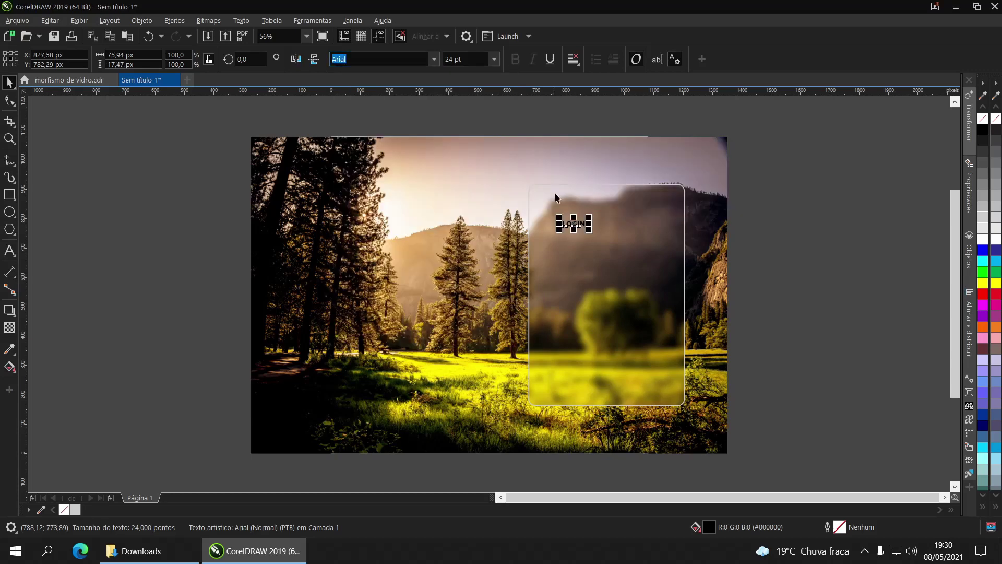
Color the LOGIN text white, enlarge it to about 42 pt and center it horizontally near the panel's top
click(987, 243)
drag(589, 231, 618, 215)
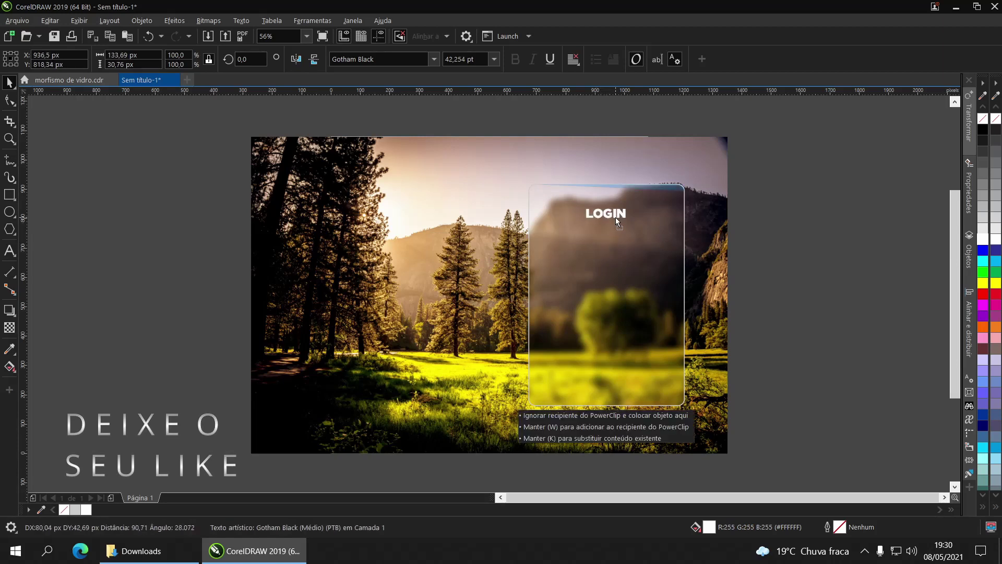
shift+click(615, 230)
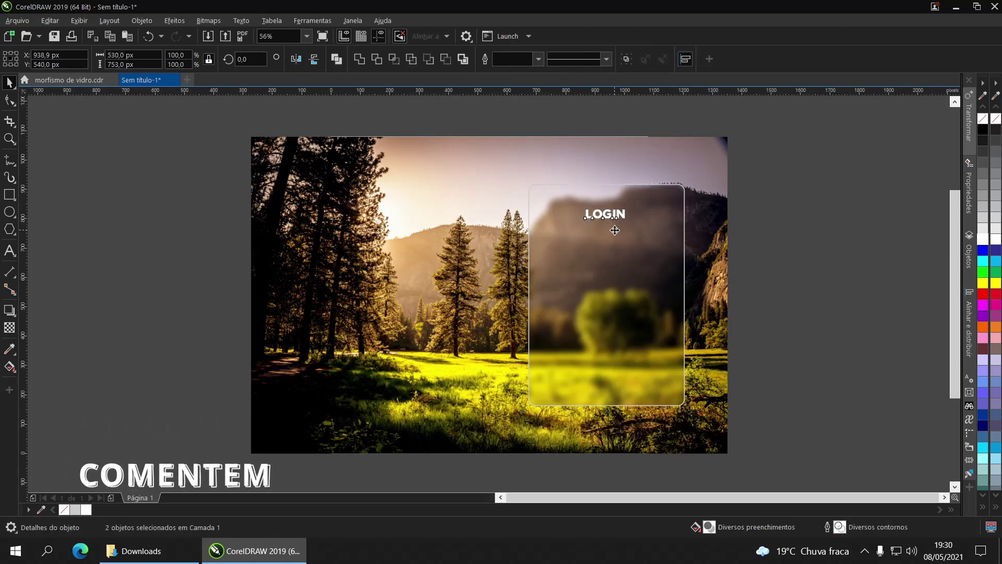
key(c)
click(794, 254)
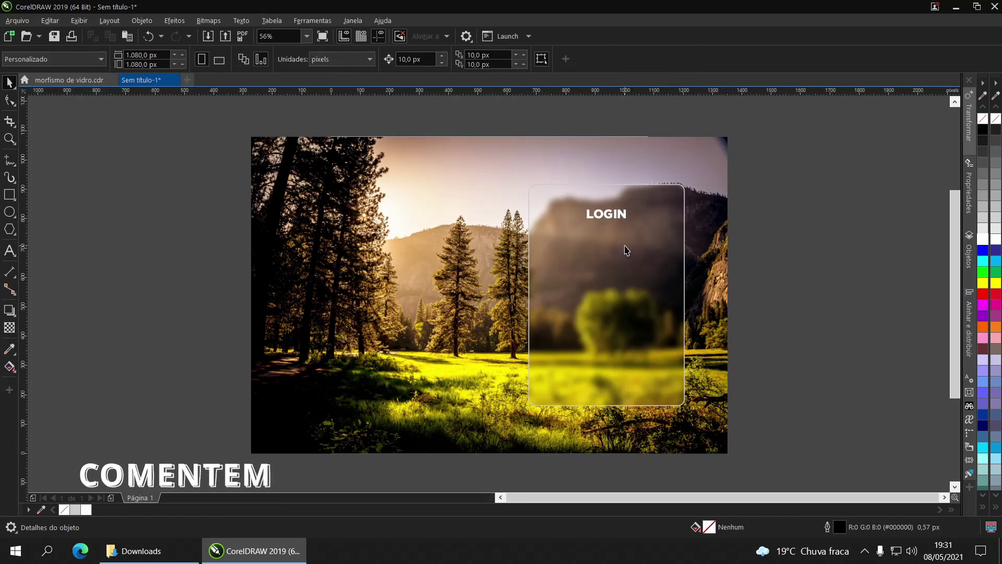
Draw a rectangle about 463 by 80 px below the LOGIN title as an input field
key(z)
drag(443, 174, 739, 355)
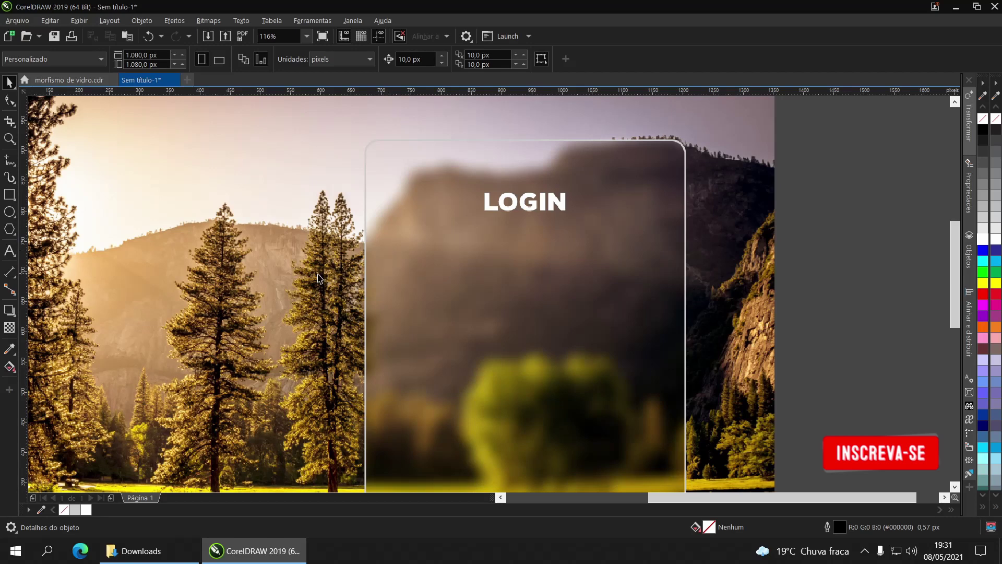
click(9, 194)
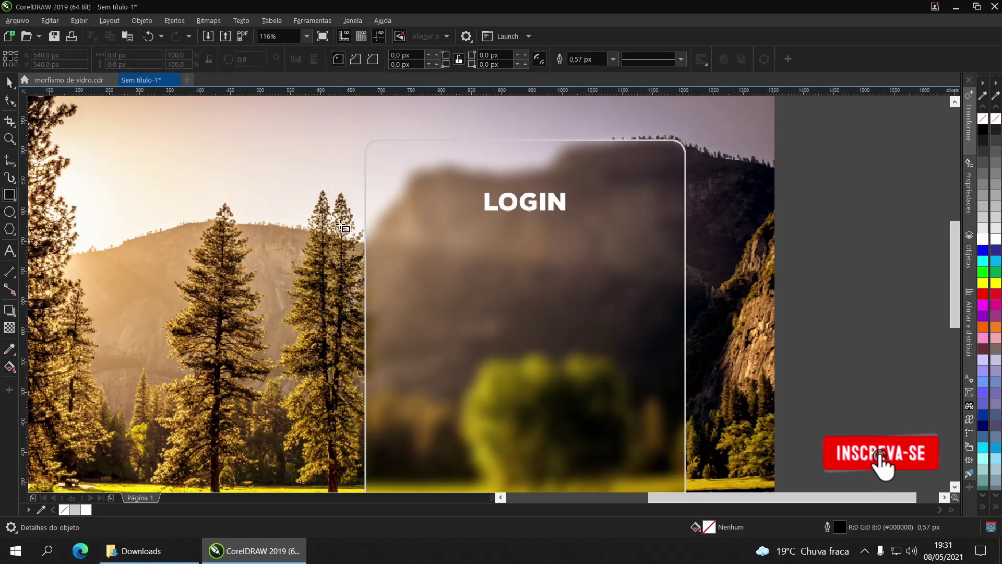
mouse_move(385, 249)
mouse_down()
mouse_move(559, 306)
mouse_move(633, 290)
mouse_move(665, 297)
mouse_up()
Round all four corners of the input field to a radius of about 7.8 px
click(8, 103)
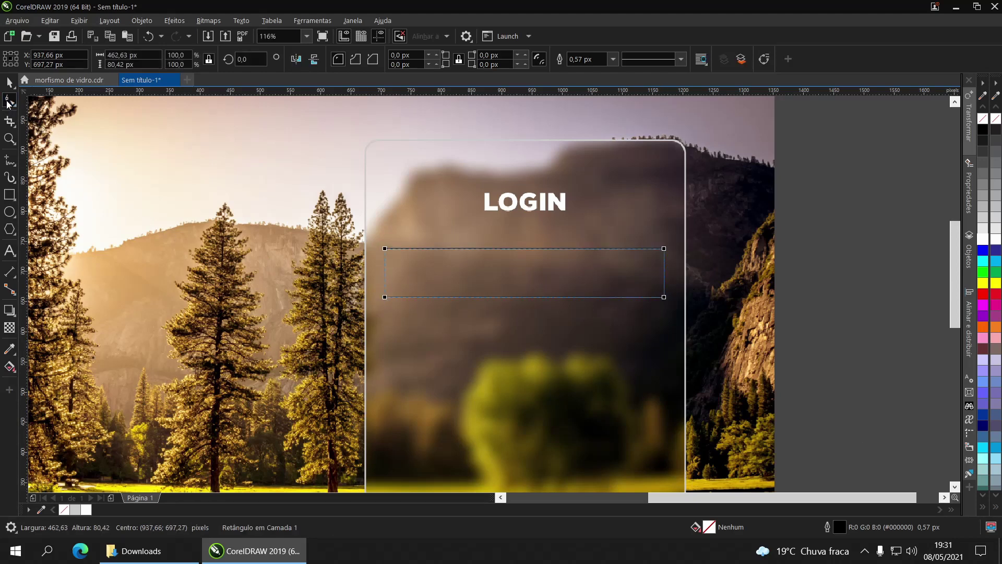
click(9, 102)
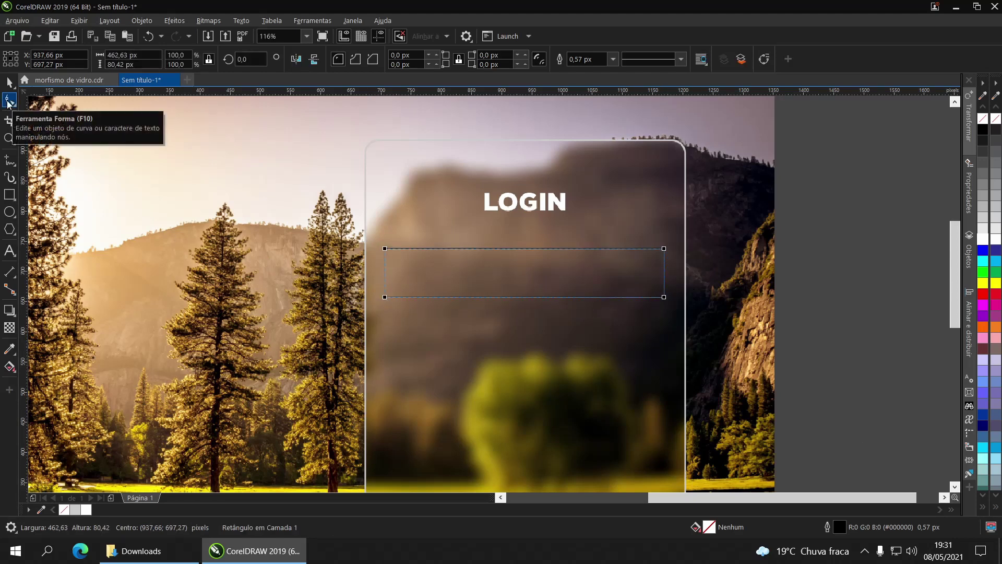
drag(385, 249, 386, 252)
key(space)
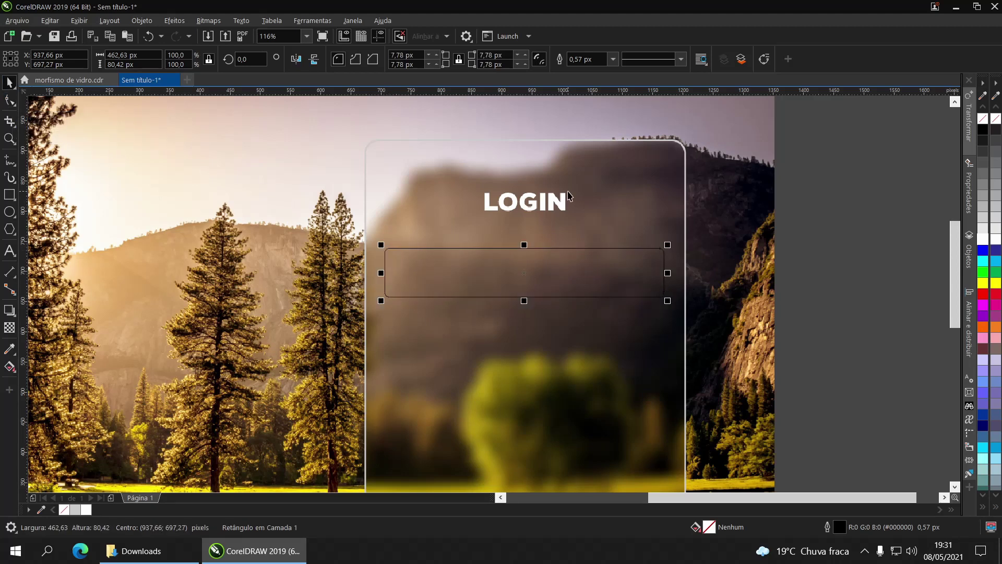
Fill the input field white without an outline and give it a uniform transparency
click(986, 240)
right_click(984, 119)
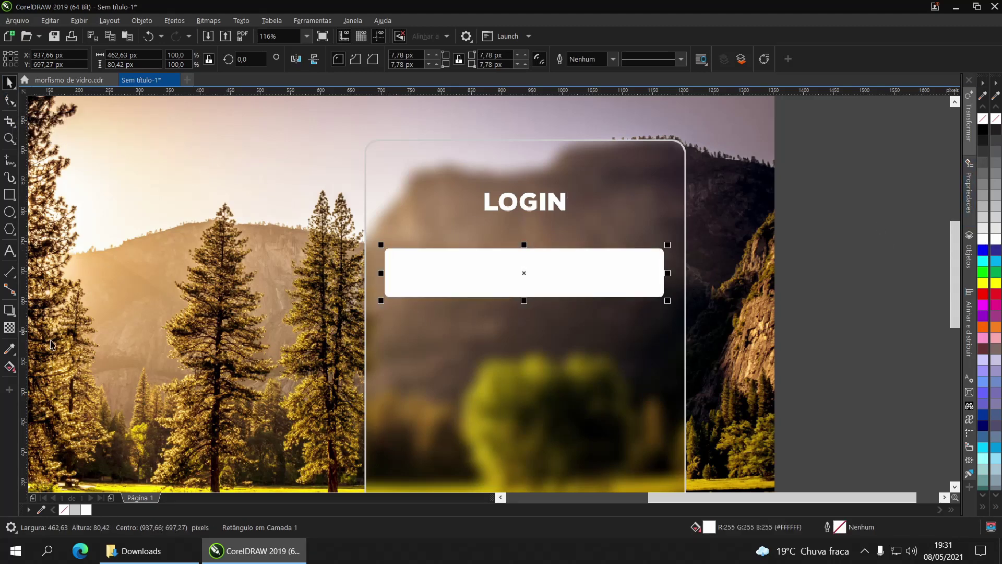
click(9, 328)
click(28, 58)
drag(509, 314, 518, 309)
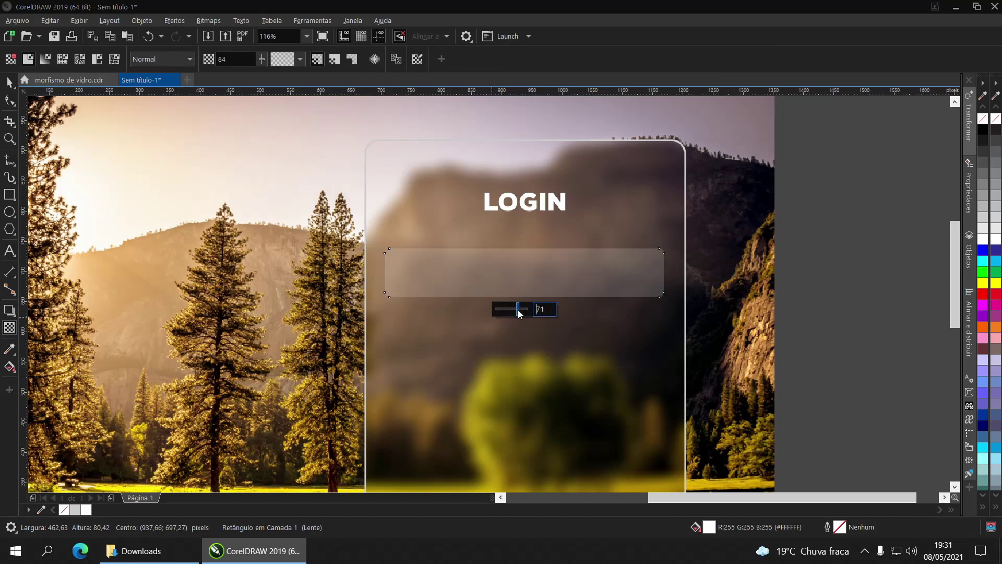
key(space)
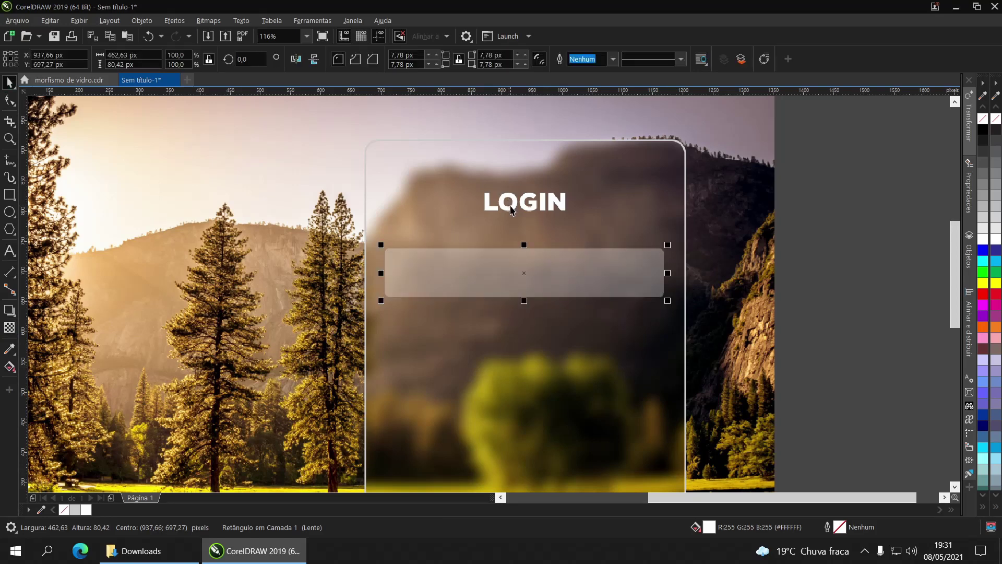
Copy the LOGIN text into the input field and set the copy in the light Gotham font
drag(511, 209, 428, 265)
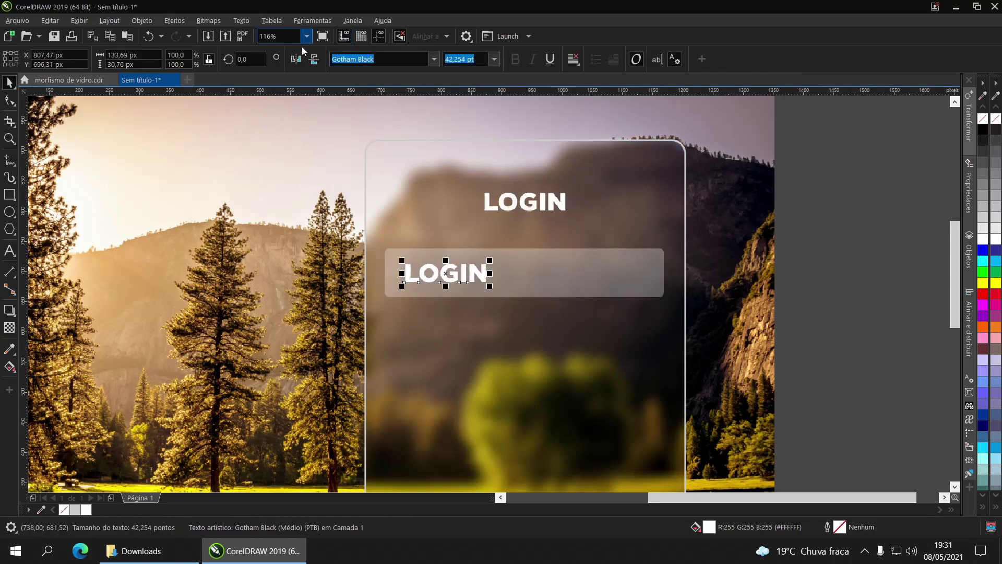
click(434, 59)
mouse_move(444, 116)
click(590, 139)
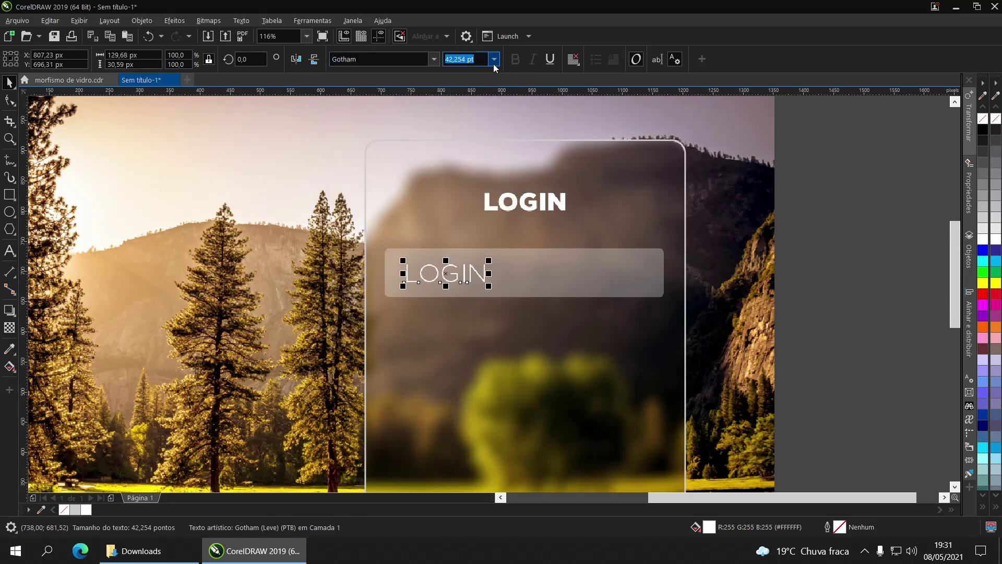
Change the text inside the input field to "Usuário" and reduce it to about 28 pt
double_click(476, 270)
key(ctrl+a)
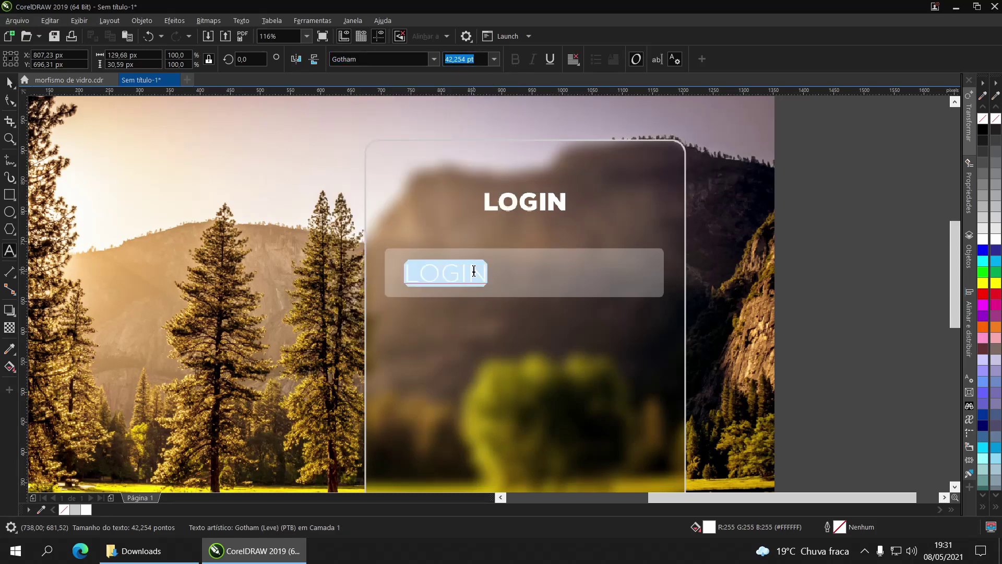
text(Usuário)
key(ctrl+space)
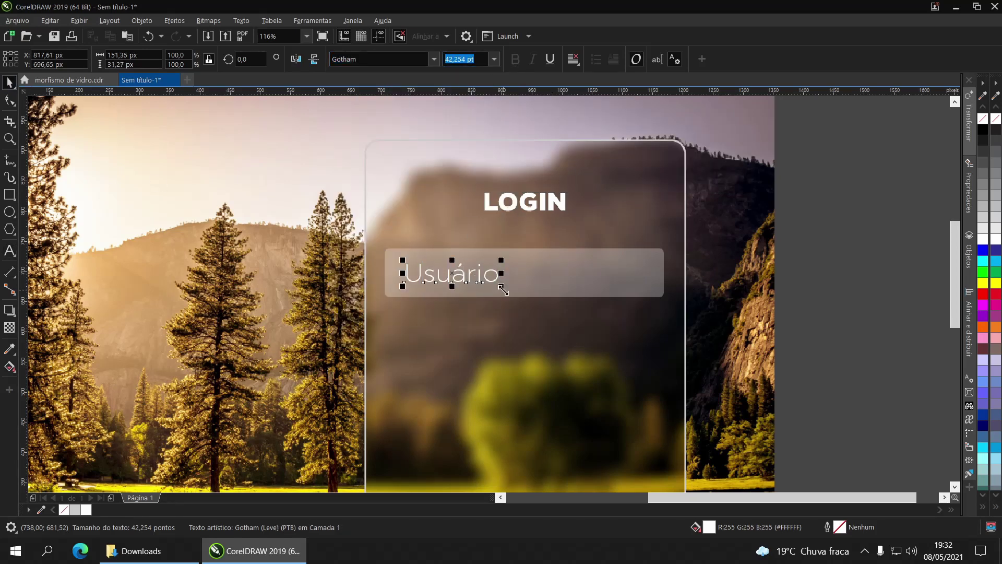
drag(504, 290, 609, 282)
Duplicate the input field with its text just below the first one and change the copy's text to "Senha"
click(515, 277)
scroll(461, 281, down, 3)
shift+click(606, 240)
double_click(601, 285)
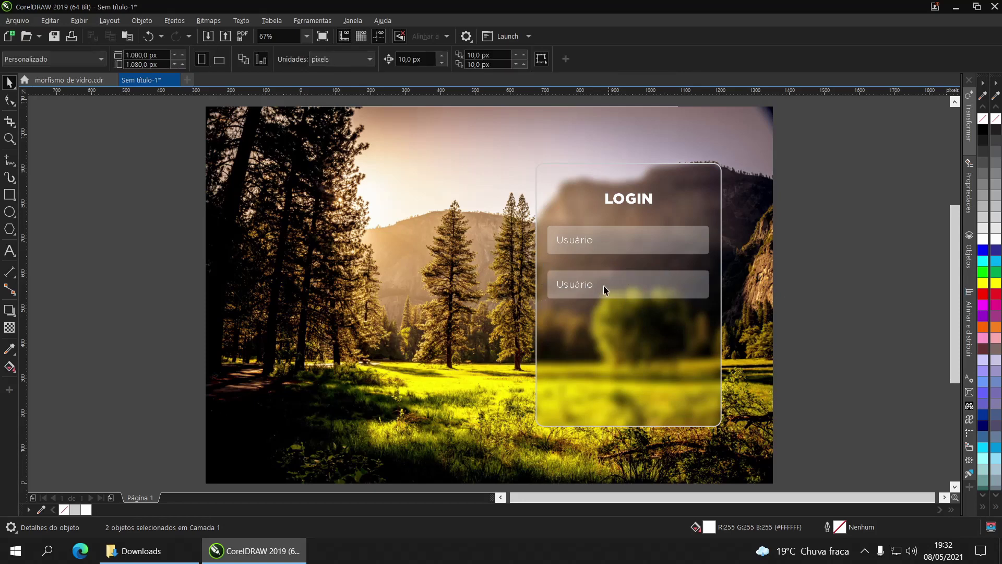
key(ctrl+space)
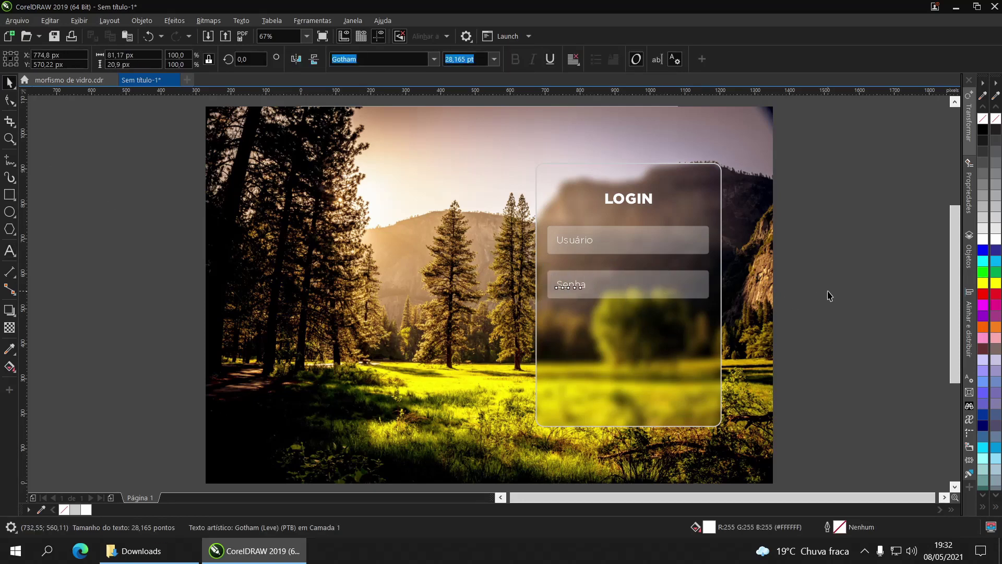
Duplicate the Senha field's box just below it and narrow the copy around its centre to about 207 px wide
drag(663, 282, 661, 330)
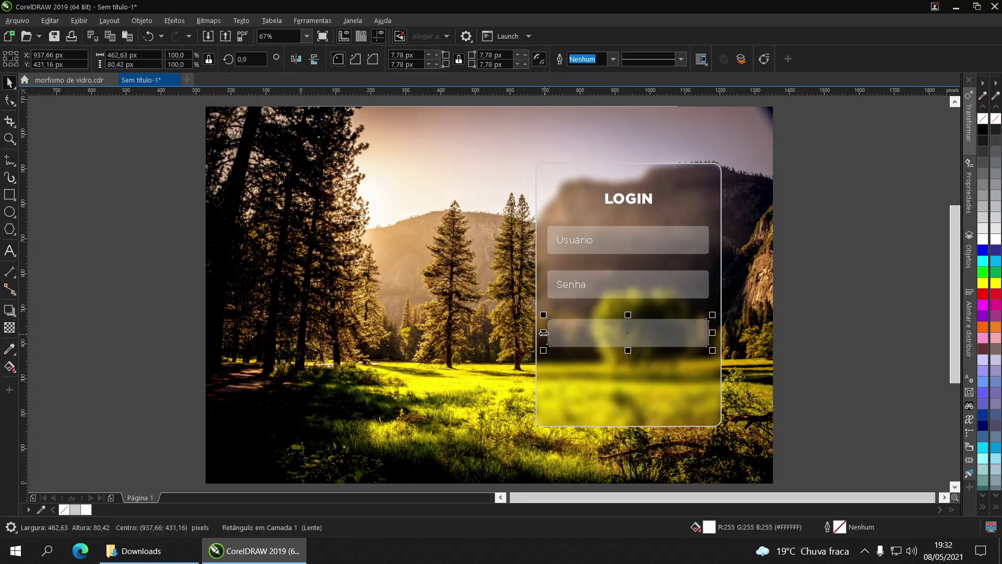
drag(545, 332, 588, 355)
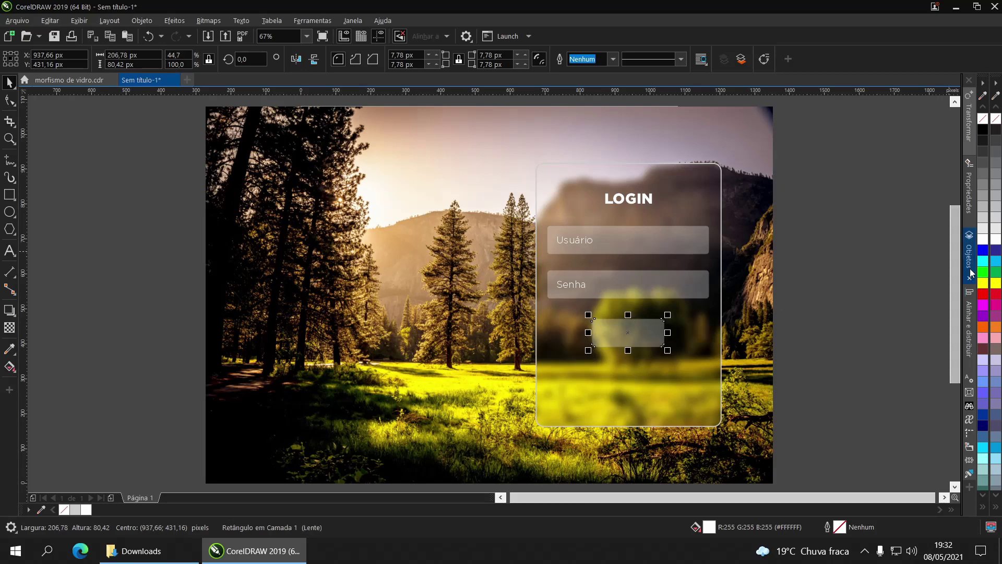
Fill the small box below the Senha field with navy blue (#003399) and reduce its uniform transparency
click(981, 441)
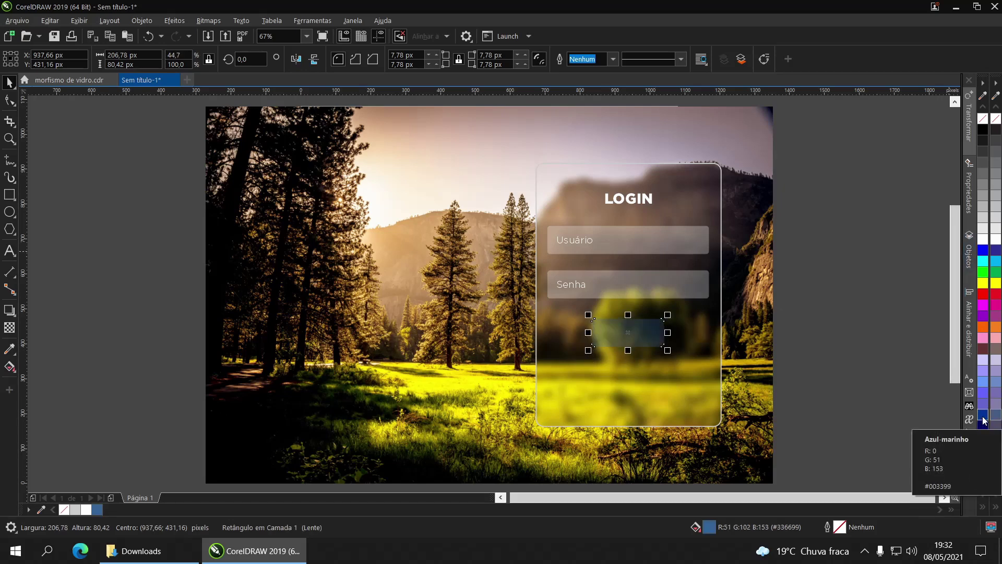
click(983, 415)
click(9, 327)
drag(638, 354, 616, 354)
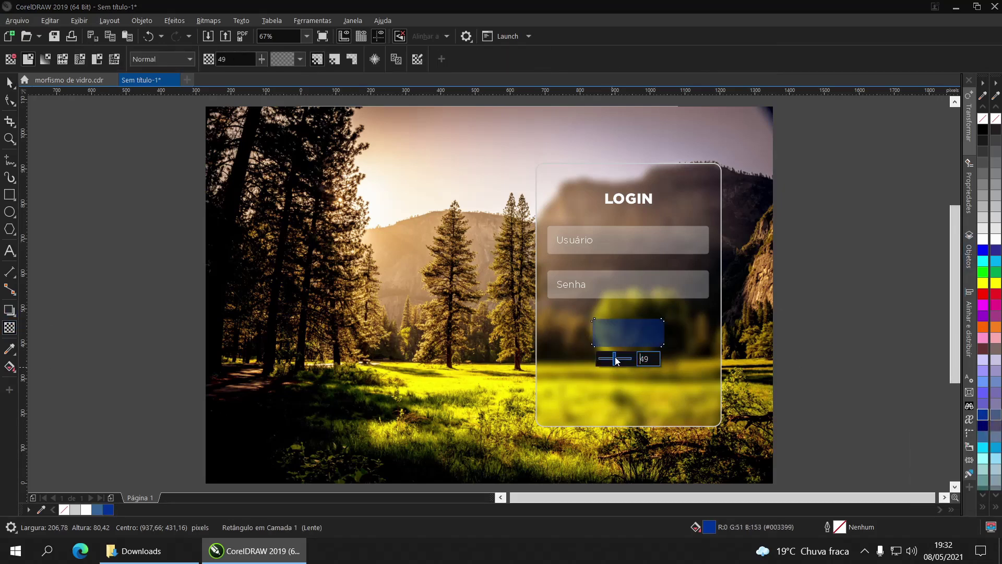
key(space)
key(Escape)
Copy the LOGIN title onto the blue button, reduce the copy to about 33 pt and centre it on the button
drag(628, 205, 629, 334)
right_click(629, 334)
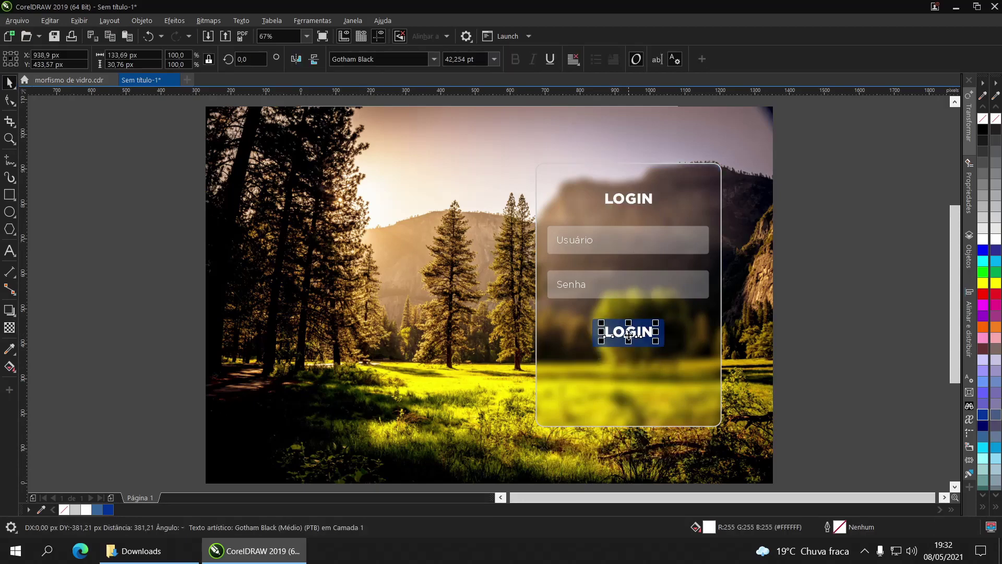
scroll(630, 334, up, 5)
drag(592, 231, 563, 237)
click(79, 20)
click(79, 21)
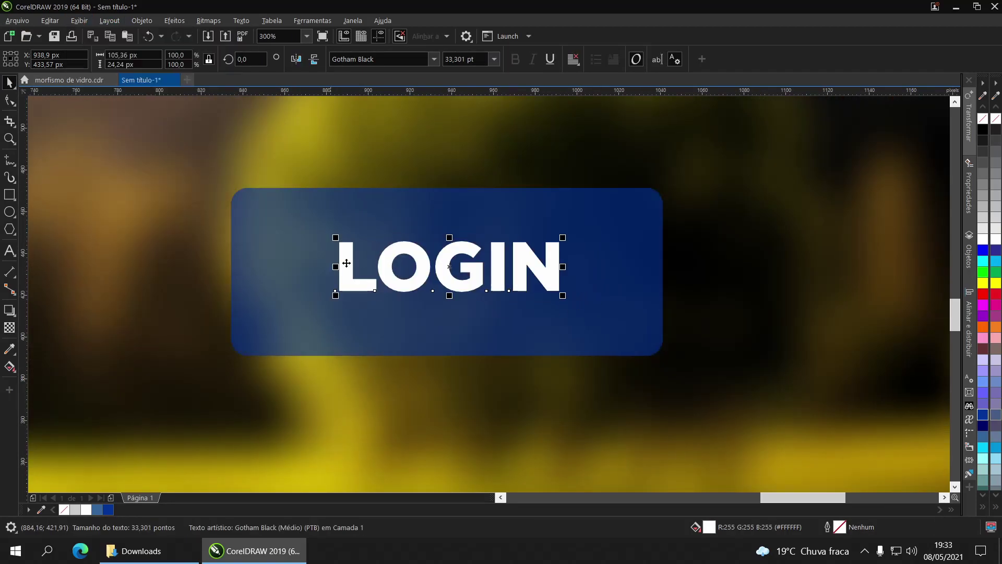
scroll(551, 304, down, 4)
key(Escape)
key(shift+F4)
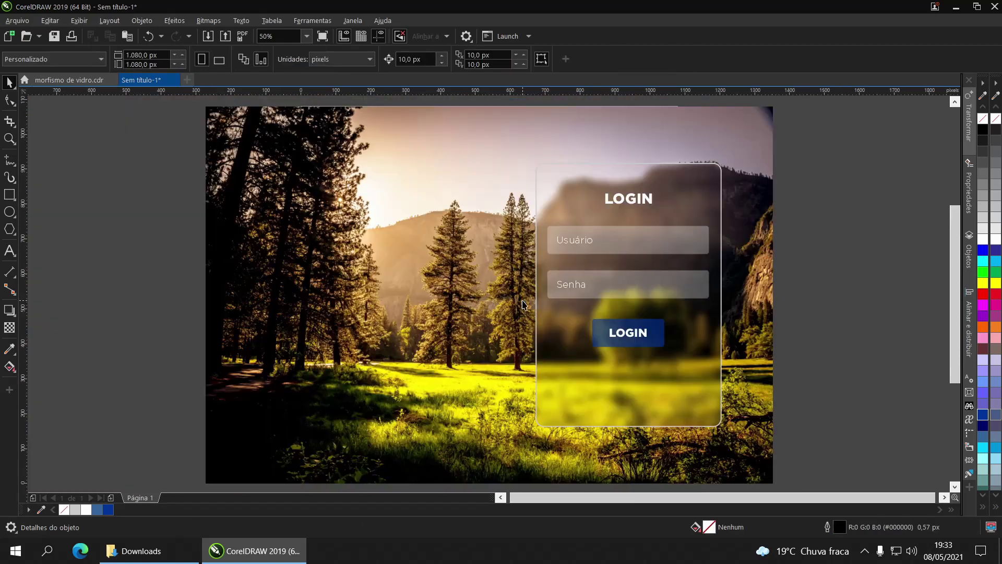
Copy the Senha text below the button, change it to "Esqueceu a senha? | Cadastre-se" and centre it horizontally on the panel
drag(571, 288, 566, 365)
key(ctrl+shift+t)
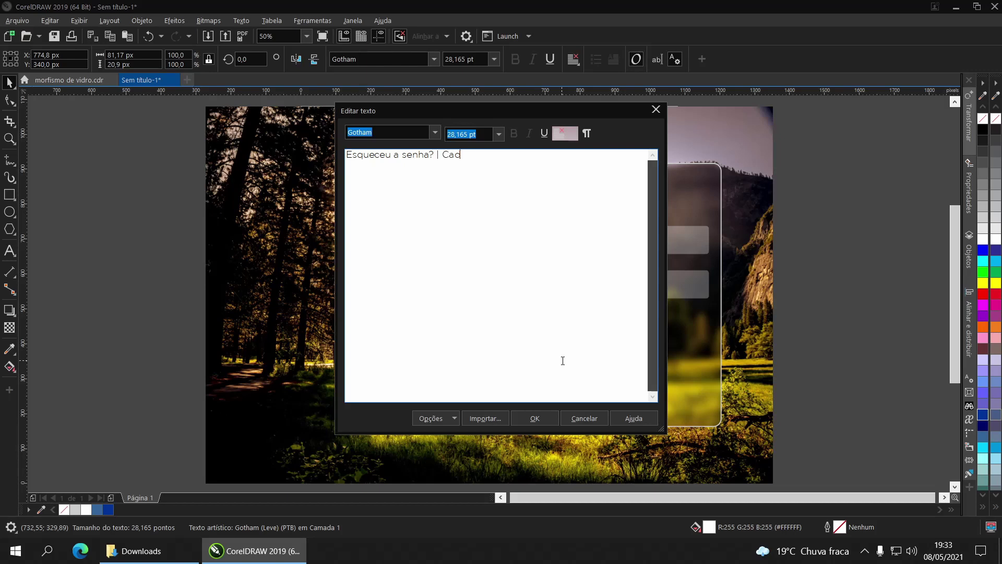
click(542, 423)
click(648, 383)
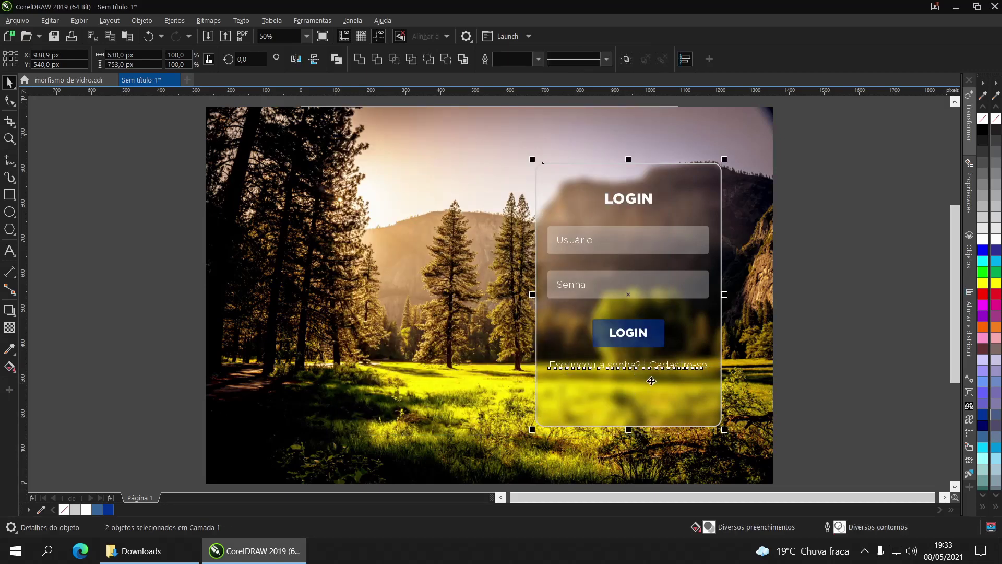
Fill the "Esqueceu a senha? | Cadastre-se" text with navy blue (#003399)
click(708, 368)
click(984, 425)
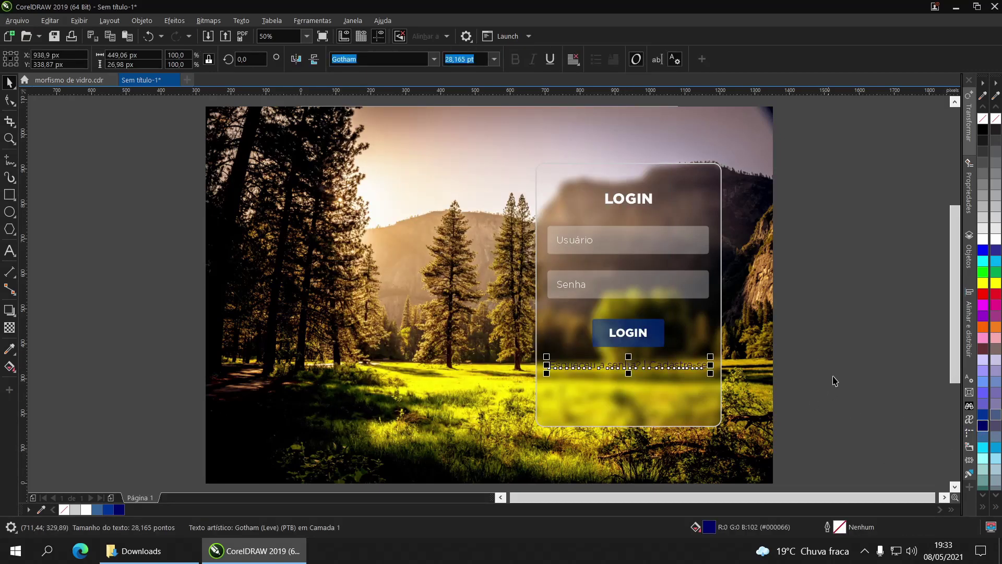
click(814, 372)
Centre the blue button with its label and the two input field boxes horizontally on the glass panel
click(647, 341)
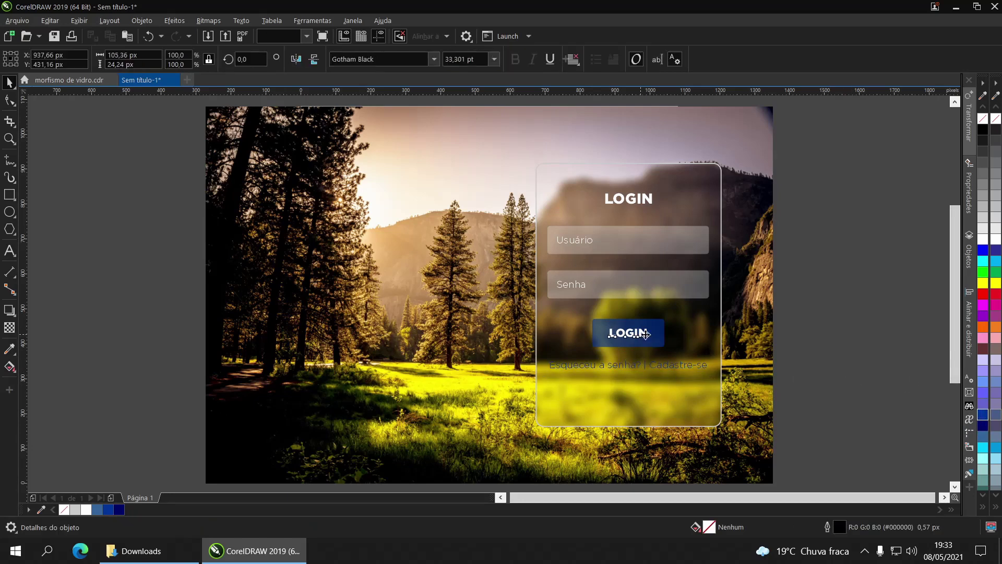
shift+click(687, 333)
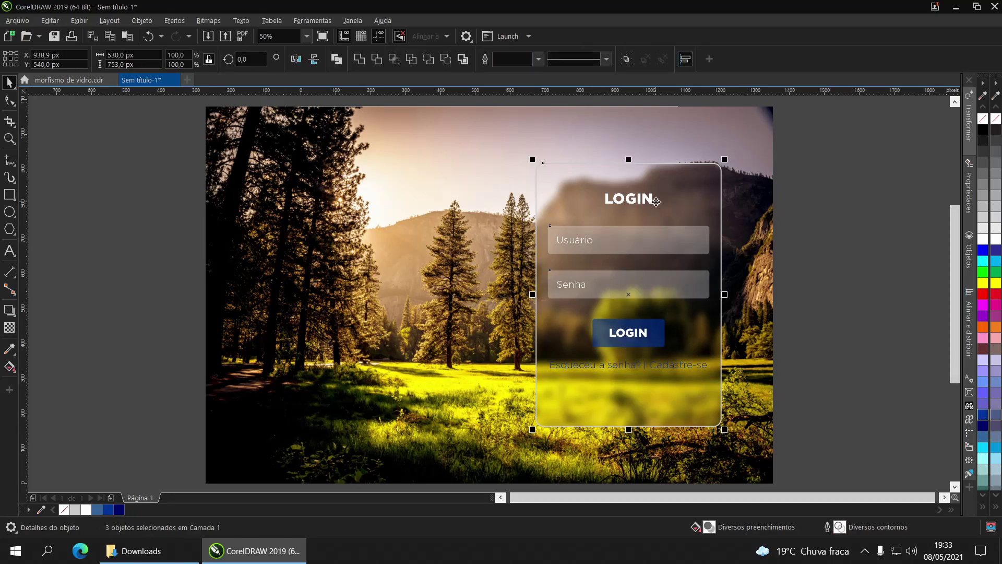
key(Escape)
Add a black drop shadow to the "Esqueceu a senha? | Cadastre-se" text along its length
scroll(583, 369, up, 2)
click(519, 297)
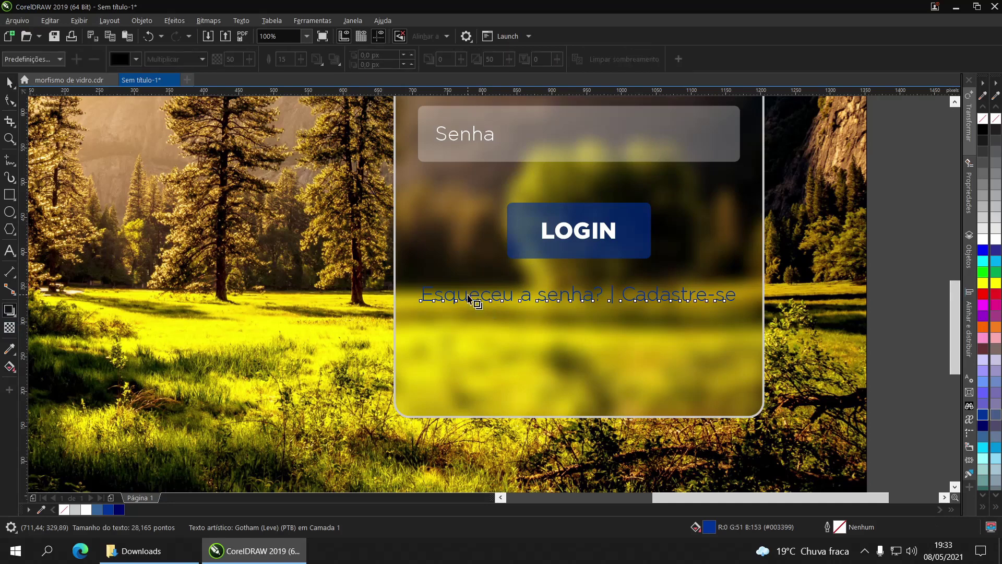
drag(519, 297, 744, 299)
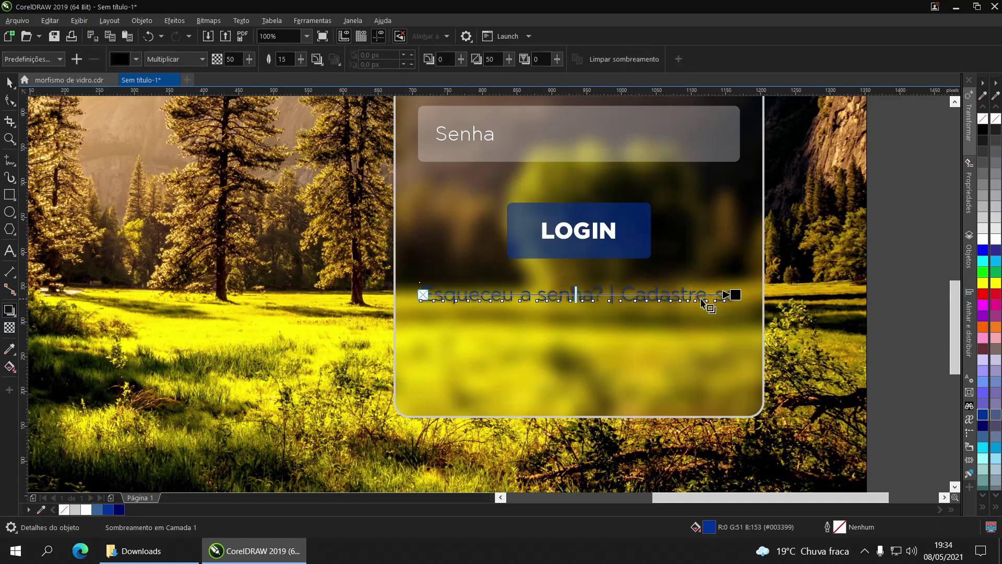
click(10, 82)
click(880, 313)
scroll(824, 302, down, 2)
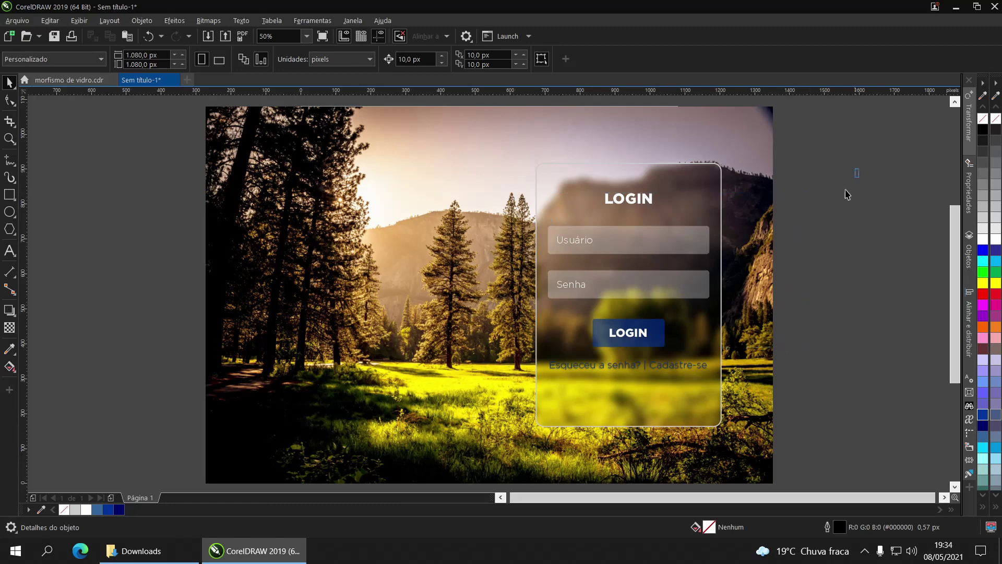
Shift the title, both fields, the button and the link text down together to centre them vertically in the panel
drag(851, 152, 480, 439)
drag(609, 399, 609, 412)
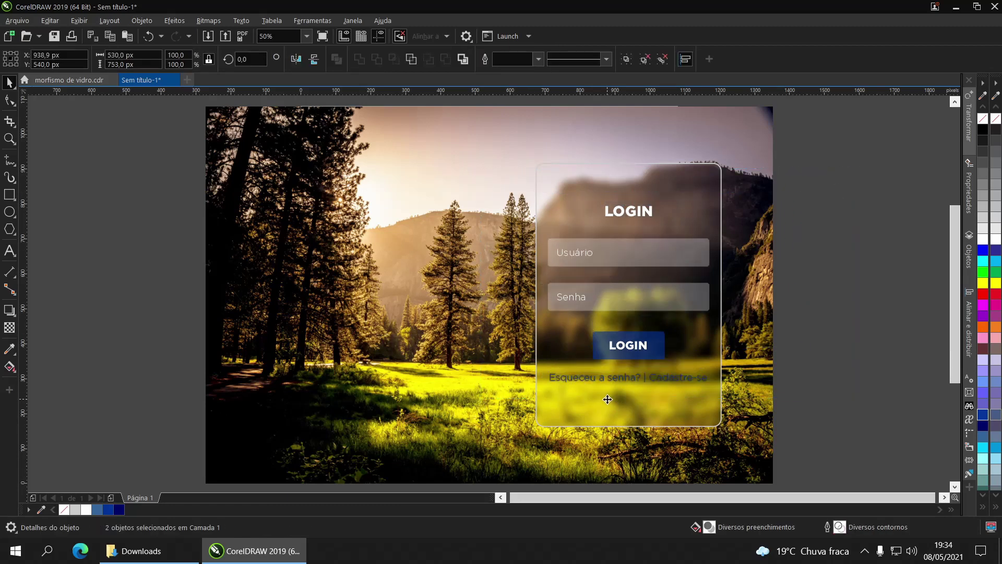
key(Escape)
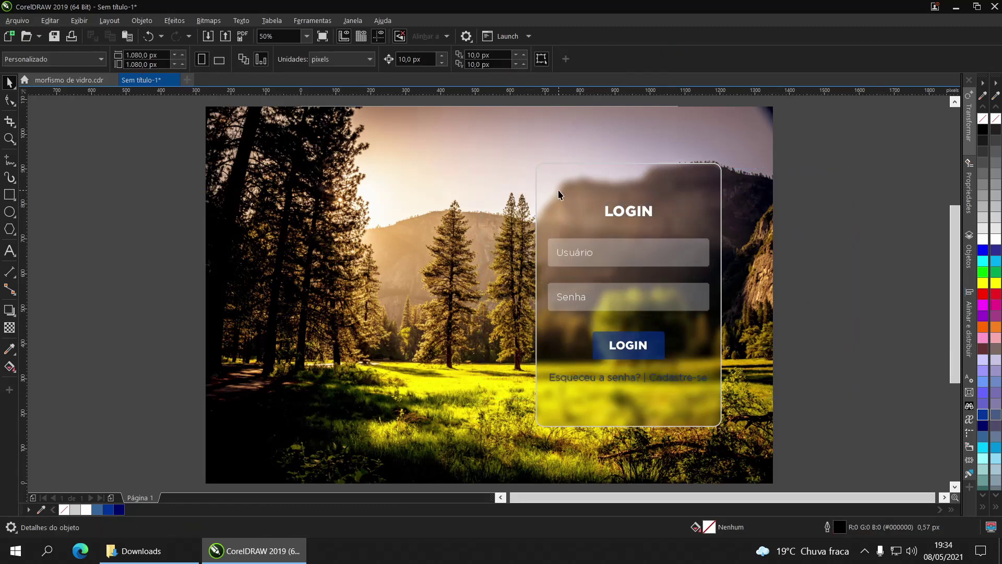